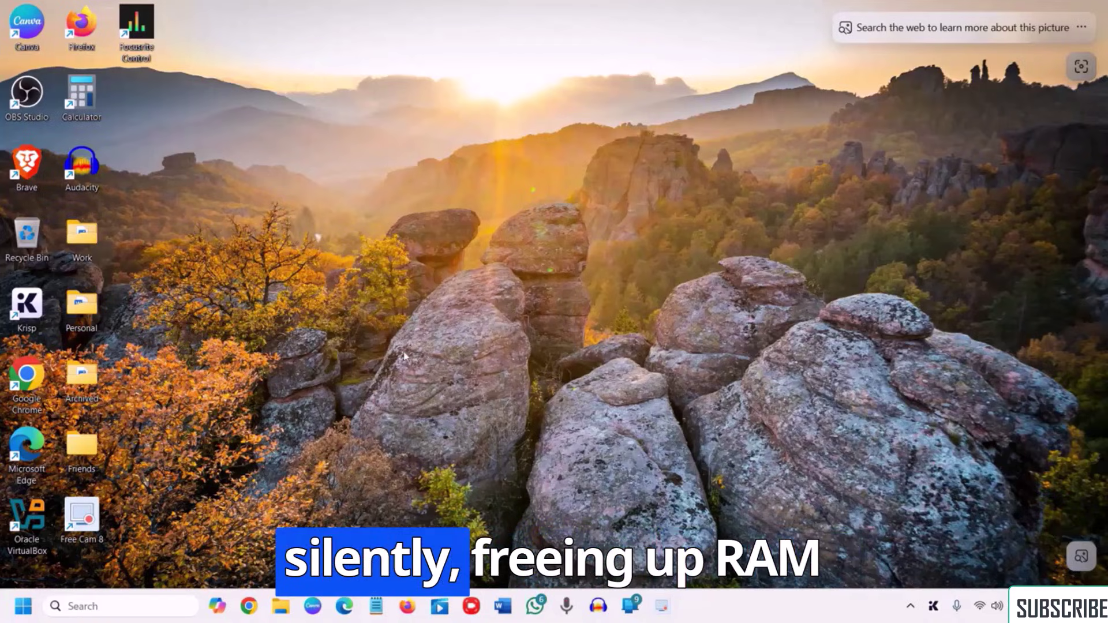
# Open Bing Wallpaper's Advanced options page from Settings > Apps > Installed apps.
pyautogui.rightClick(22, 608)
pyautogui.click(55, 454)
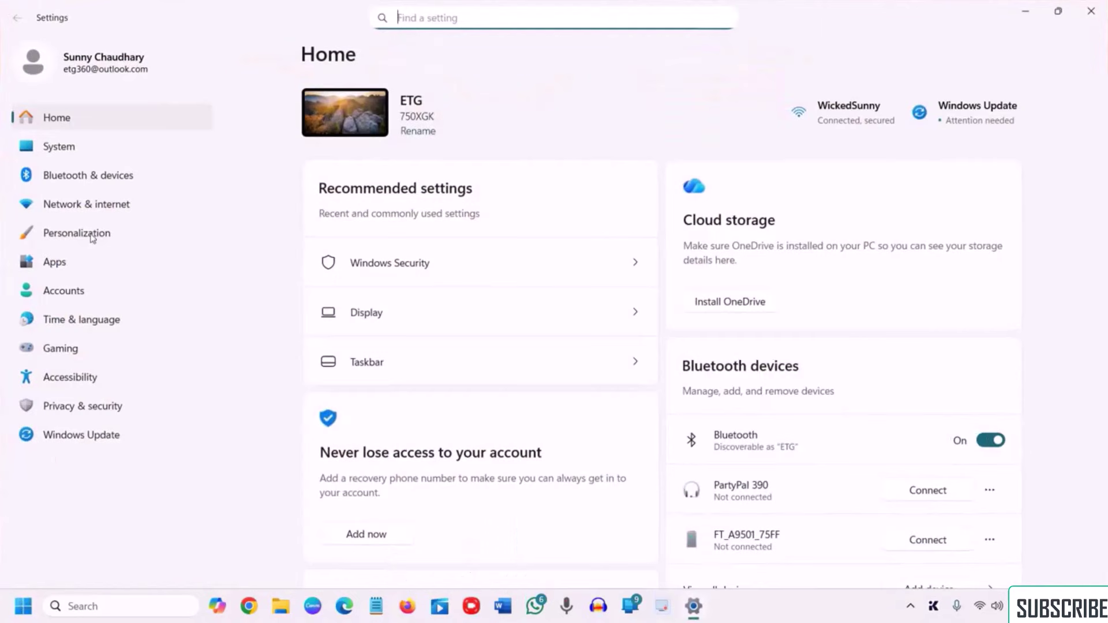
pyautogui.click(68, 265)
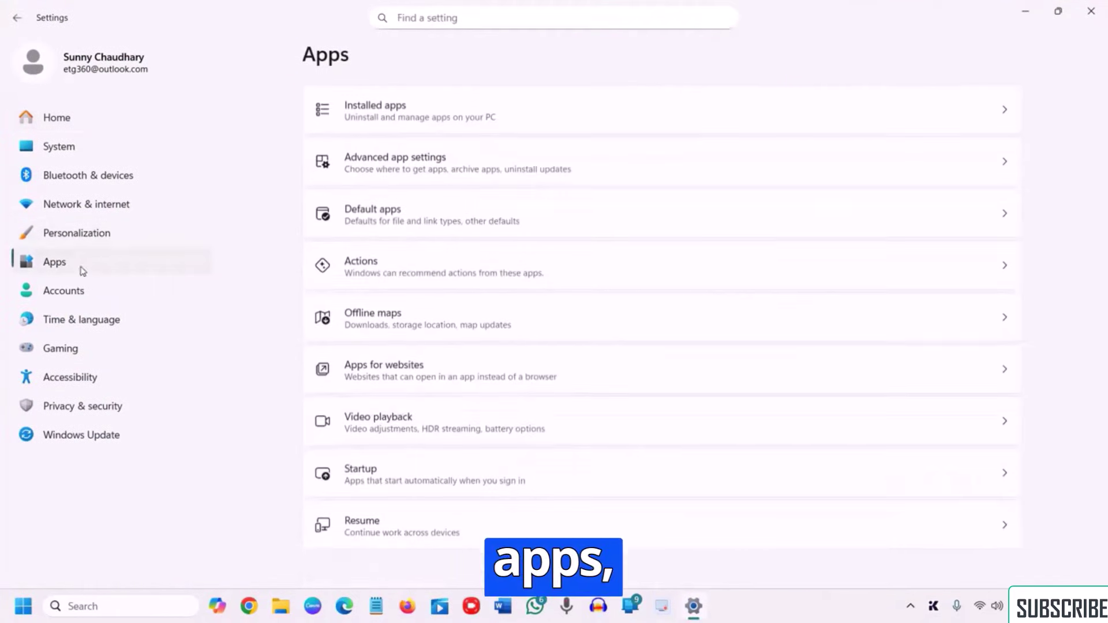
pyautogui.click(432, 119)
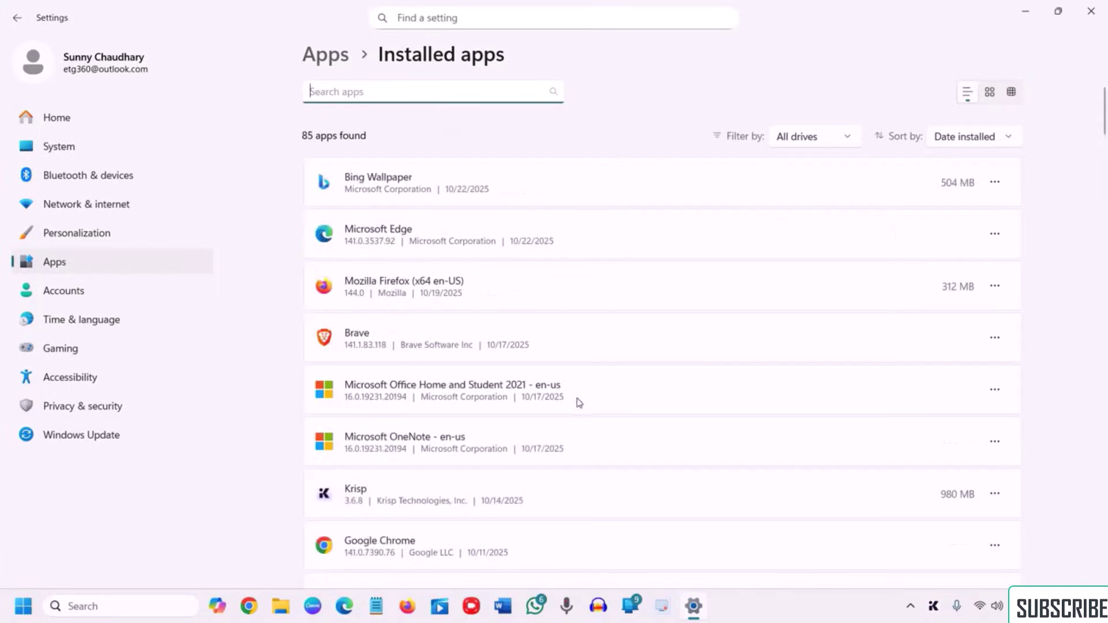
pyautogui.click(995, 183)
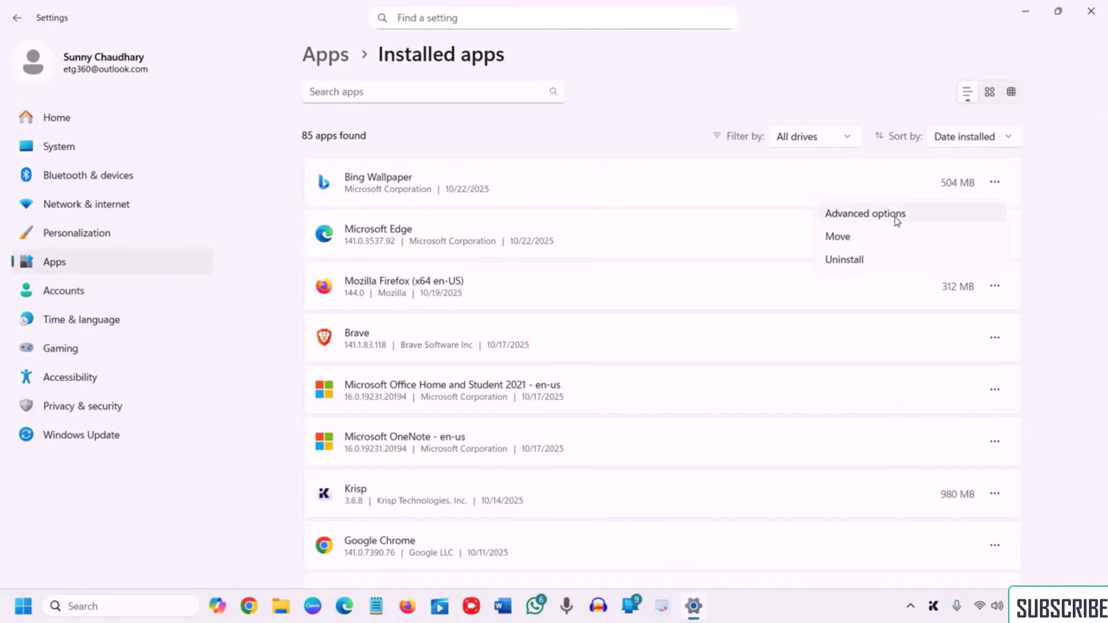
pyautogui.click(896, 215)
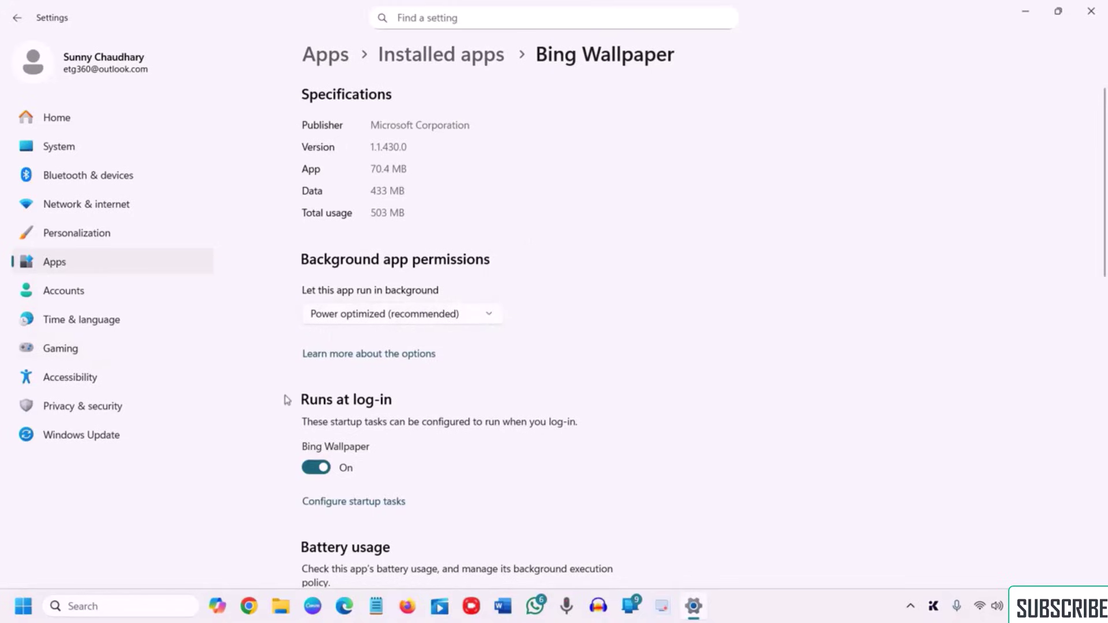
# Return to Installed apps and scroll down to Microsoft 365 Copilot.
pyautogui.click(420, 59)
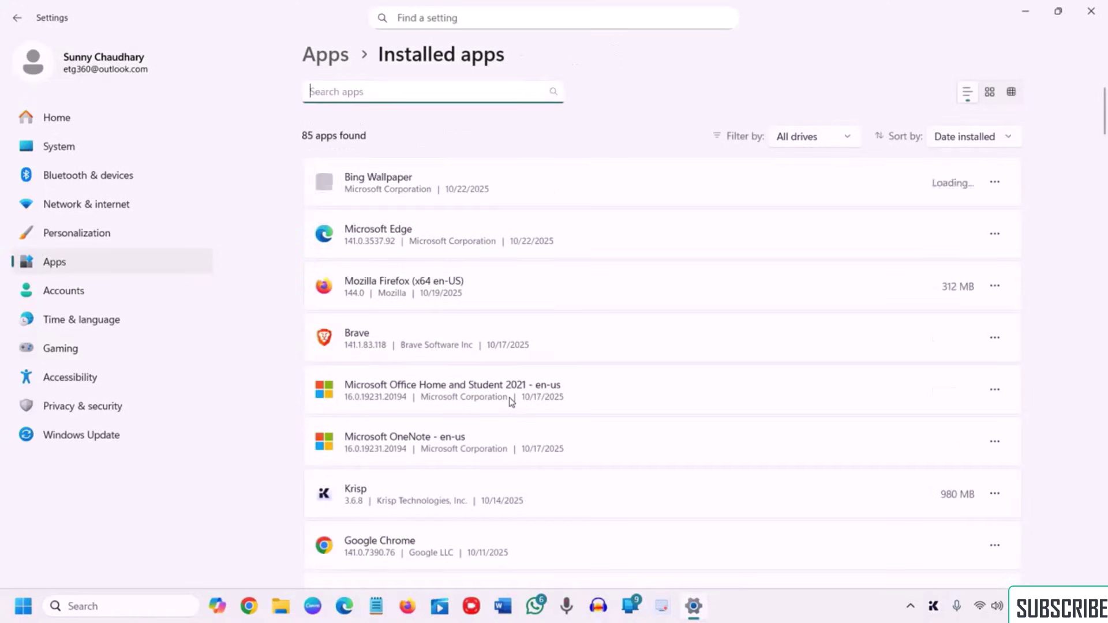
pyautogui.click(996, 287)
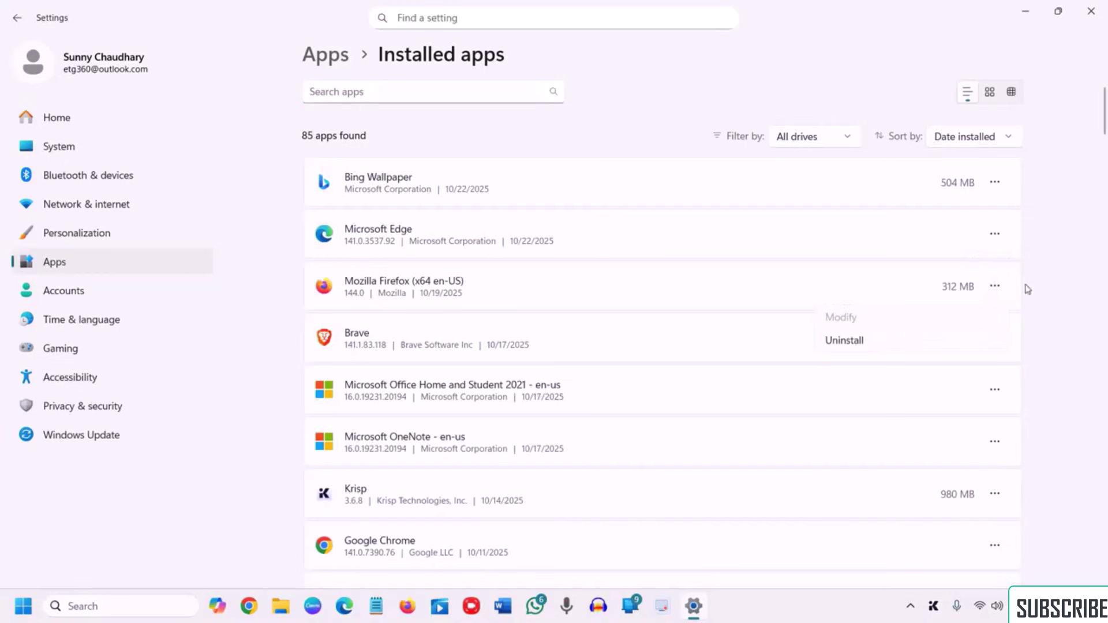
pyautogui.click(989, 342)
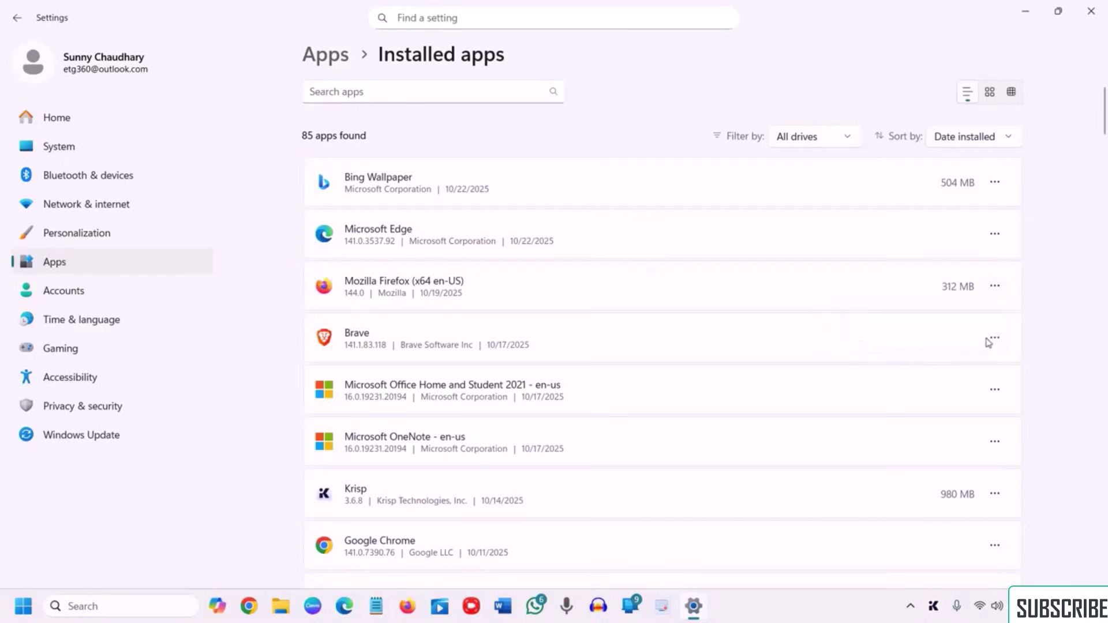
pyautogui.click(1034, 322)
pyautogui.scroll(-2, 1034, 324)
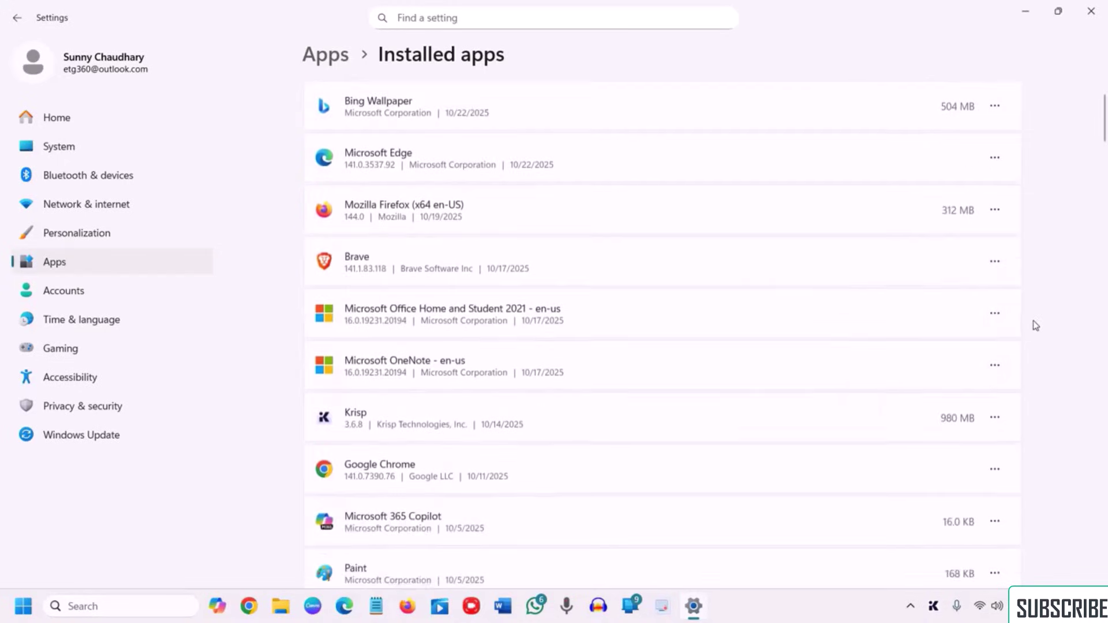
pyautogui.scroll(-4, 1035, 325)
pyautogui.scroll(-2, 999, 312)
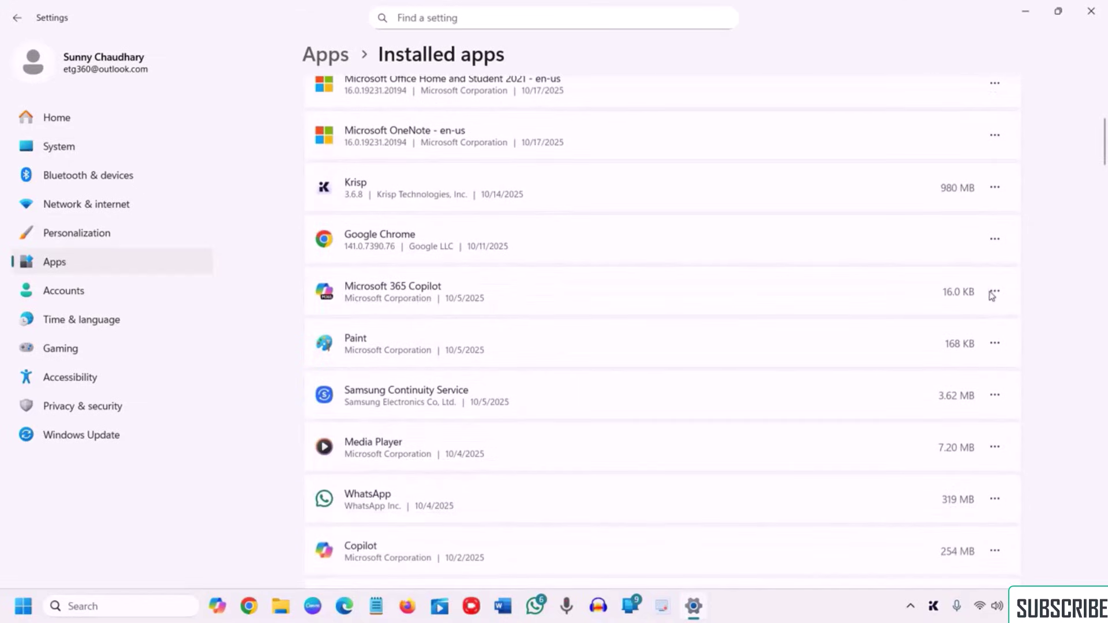
# In Microsoft 365 Copilot's Advanced options, set 'Let this app run in background' to Never.
pyautogui.click(993, 293)
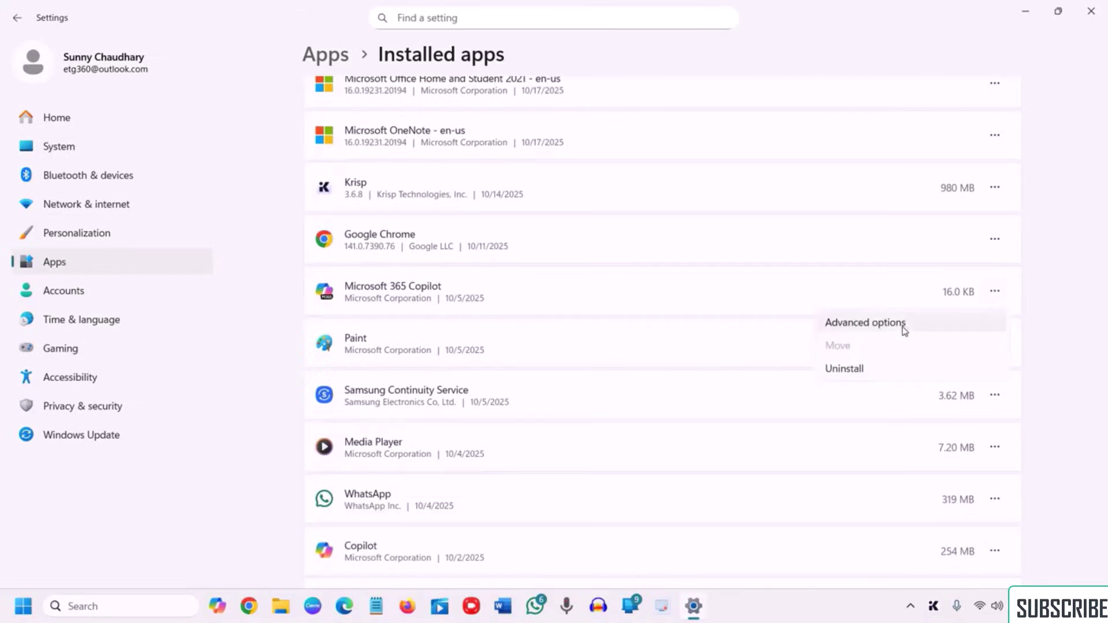
pyautogui.click(904, 327)
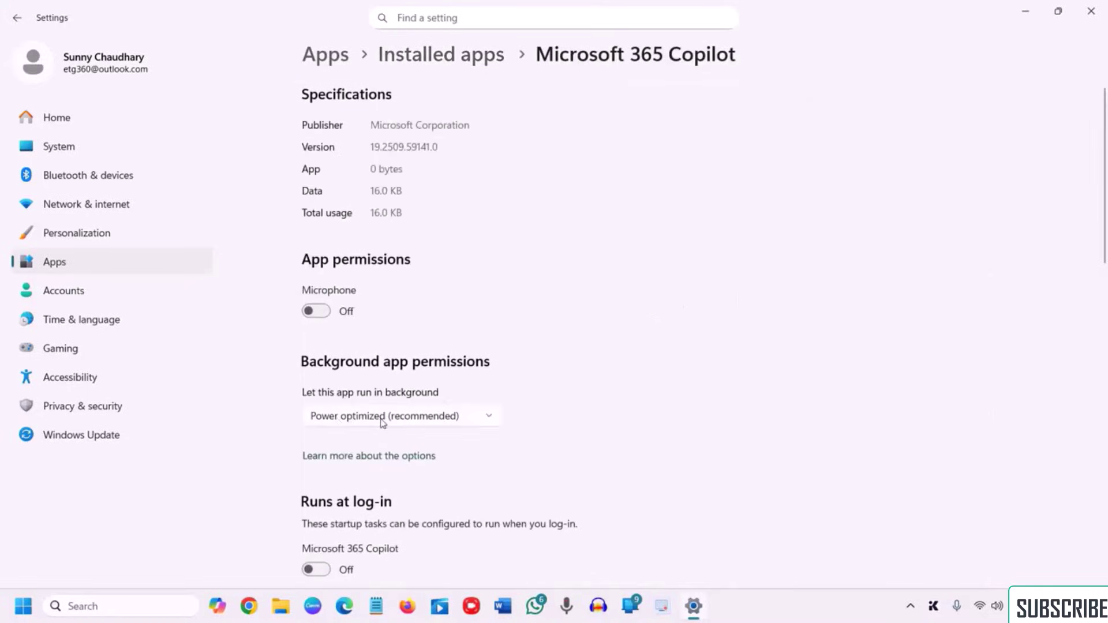
pyautogui.click(383, 423)
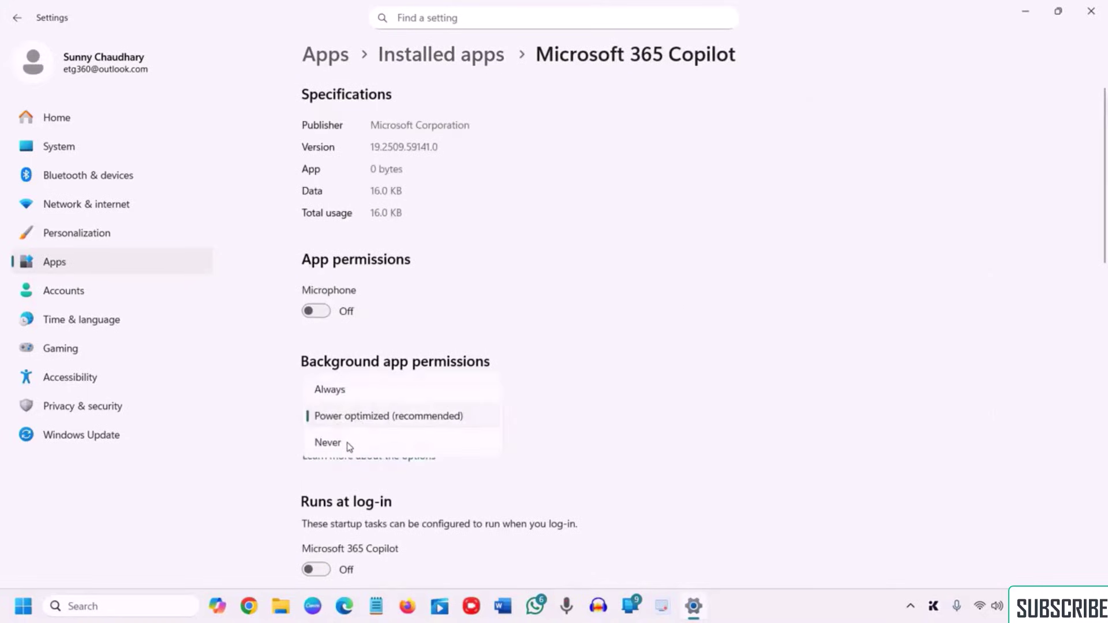
pyautogui.click(345, 443)
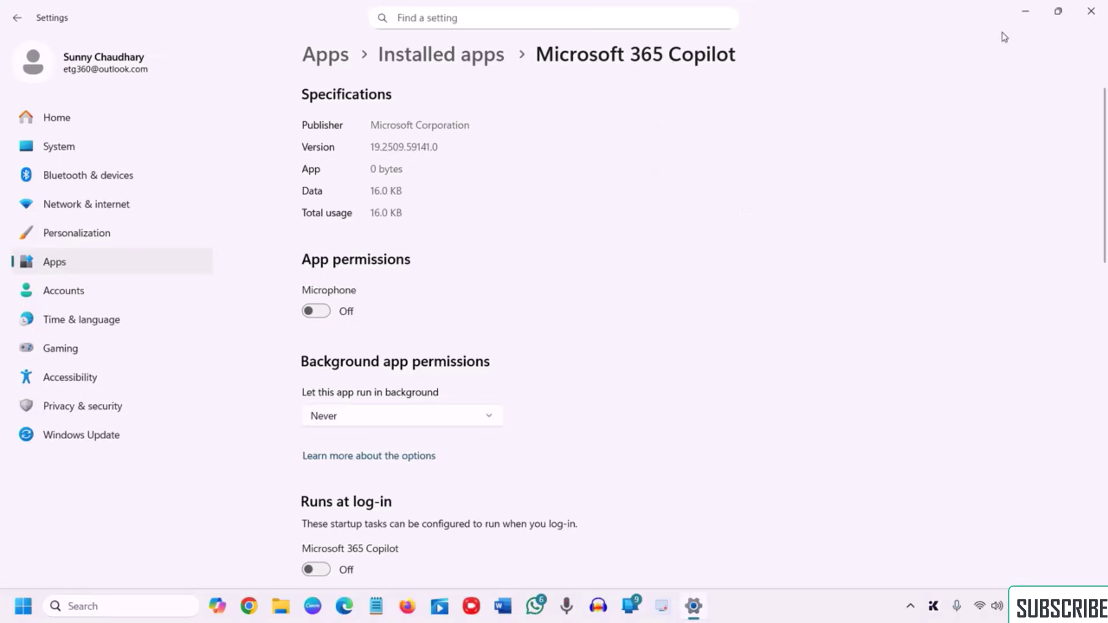
# Close the Settings window.
pyautogui.click(1091, 11)
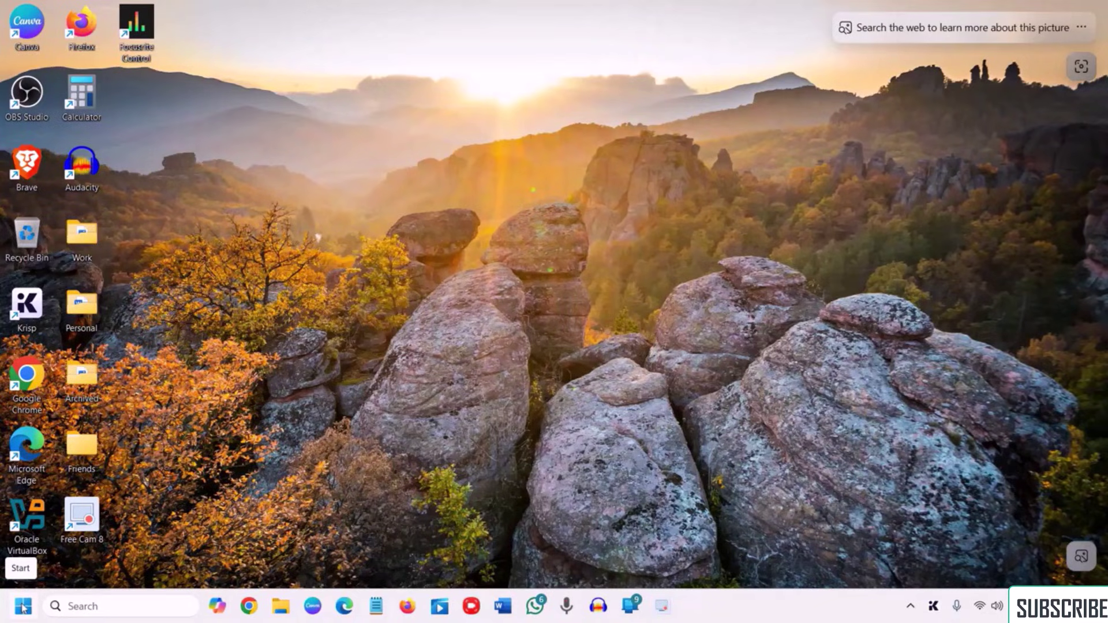
# Open Task Manager's Startup apps page sorted by Status with enabled apps first.
pyautogui.rightClick(23, 606)
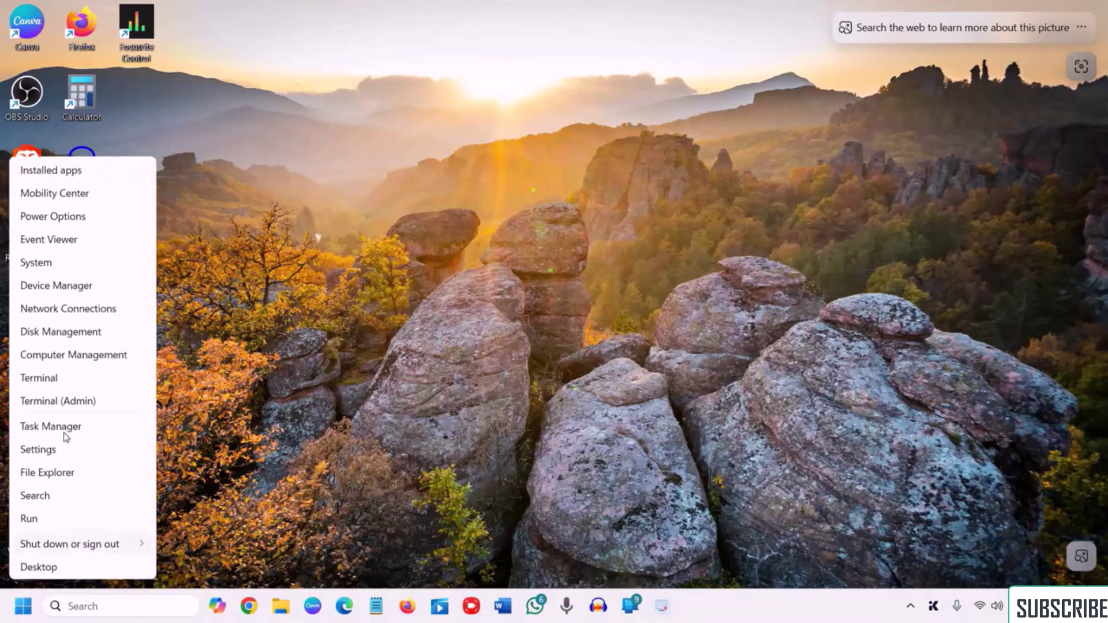
pyautogui.click(66, 436)
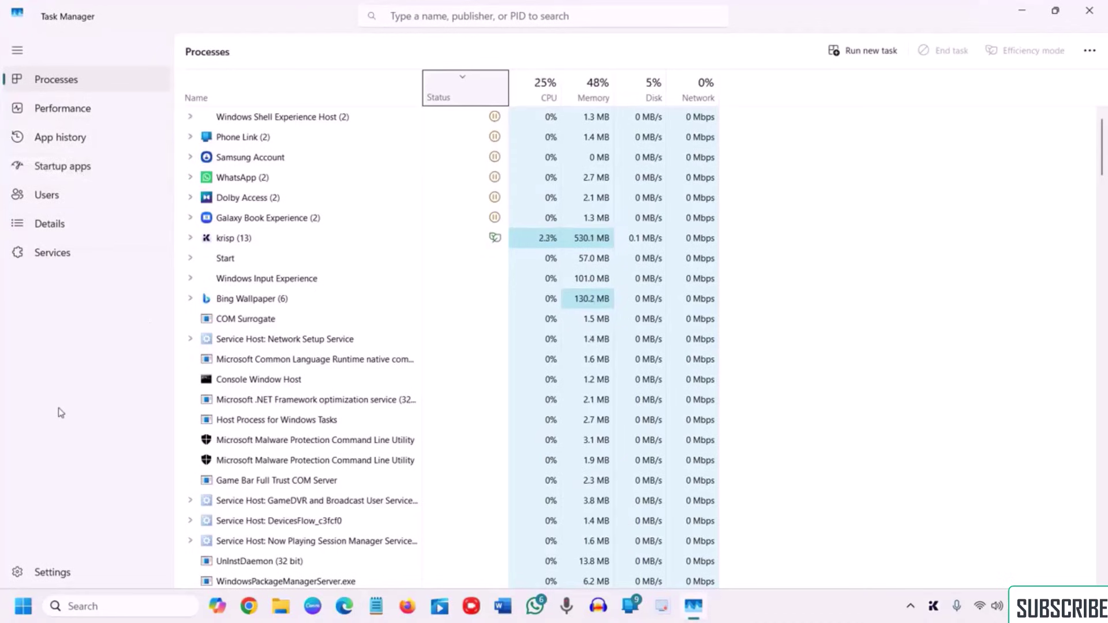
pyautogui.click(64, 168)
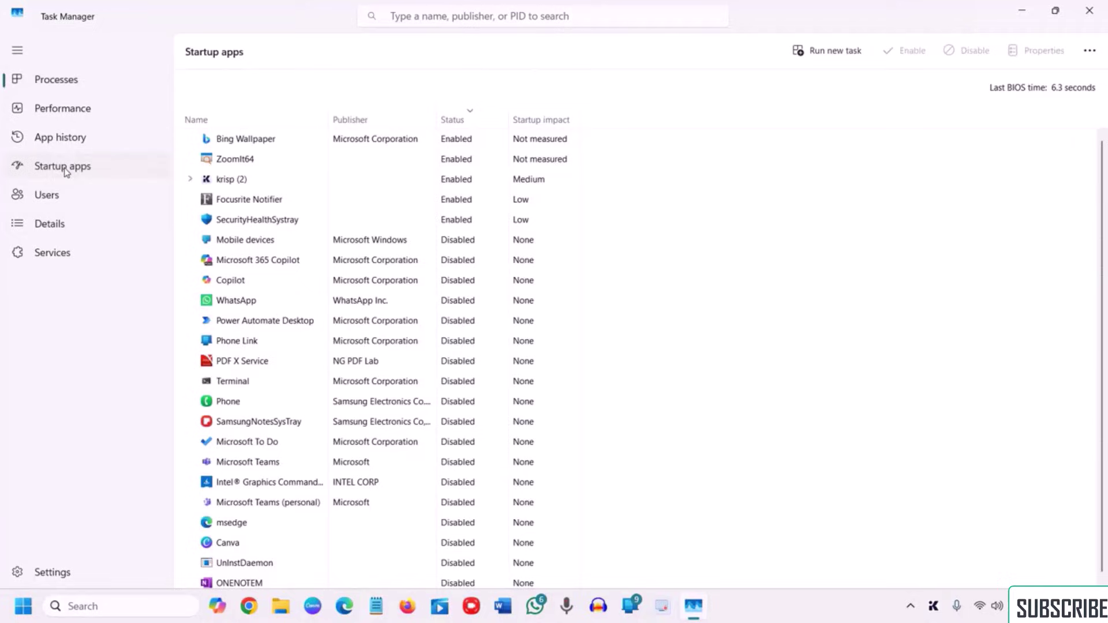
pyautogui.click(464, 118)
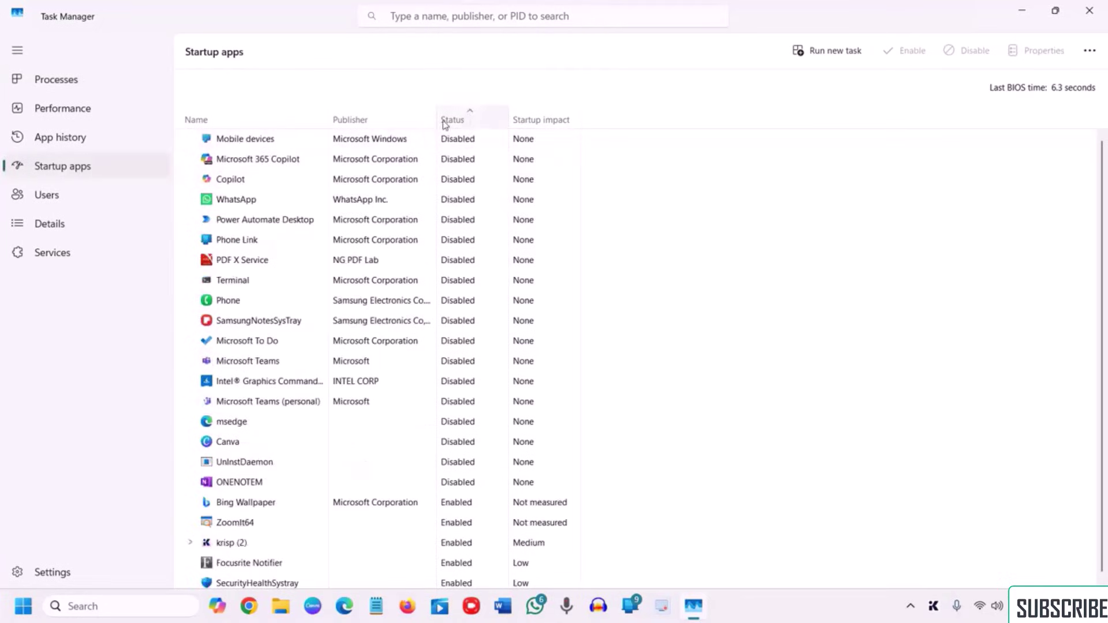
pyautogui.click(446, 123)
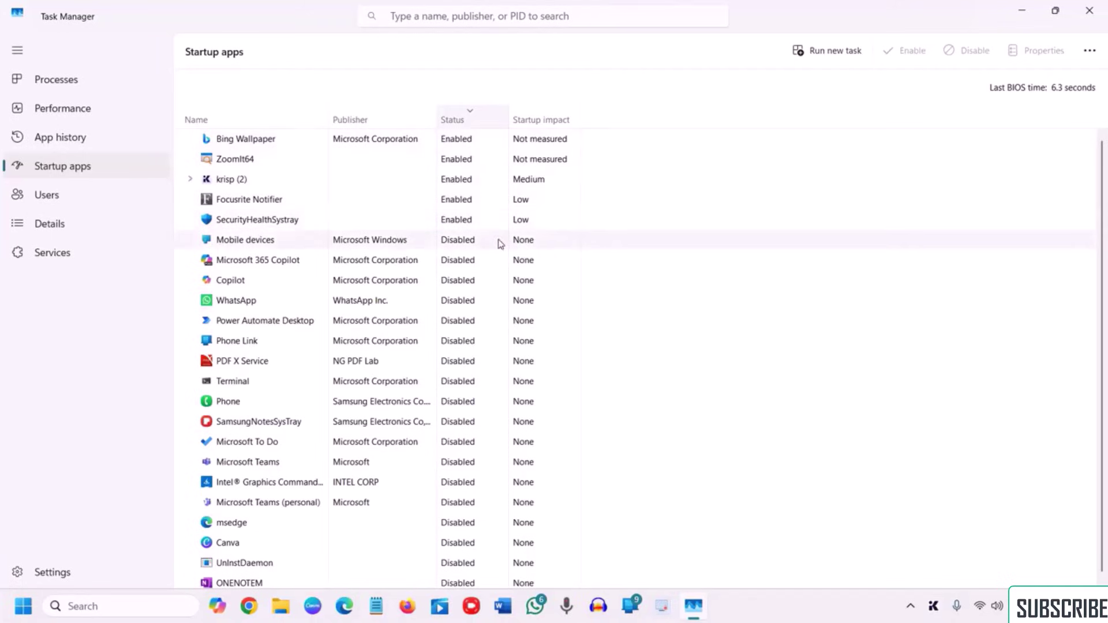
# Inspect krisp's startup actions without disabling it, then select the WhatsApp entry.
pyautogui.moveTo(532, 138)
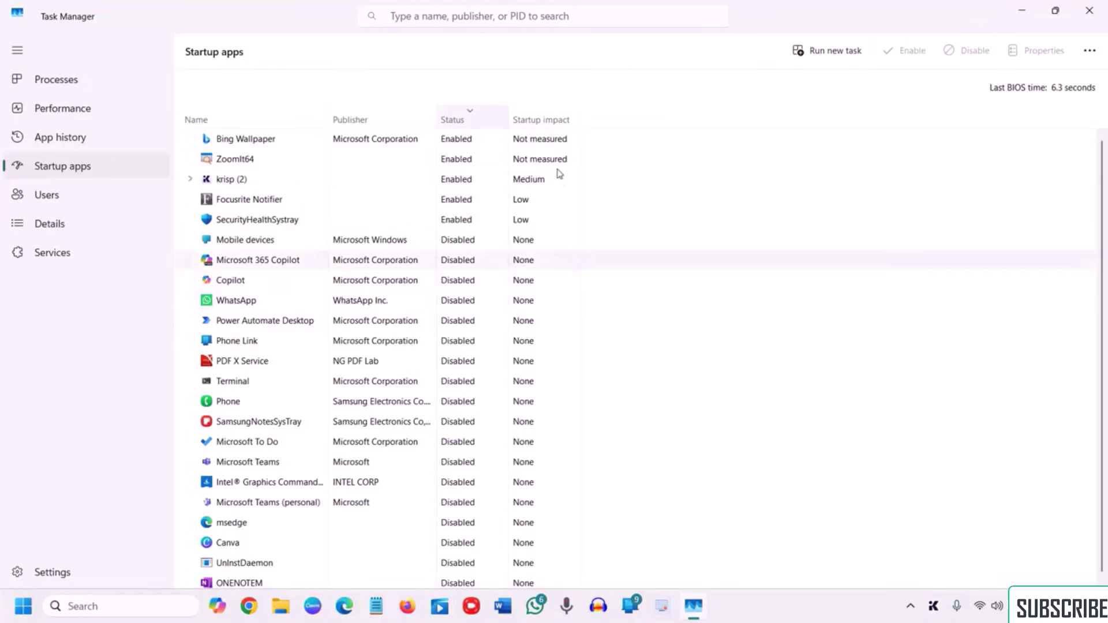
pyautogui.rightClick(457, 182)
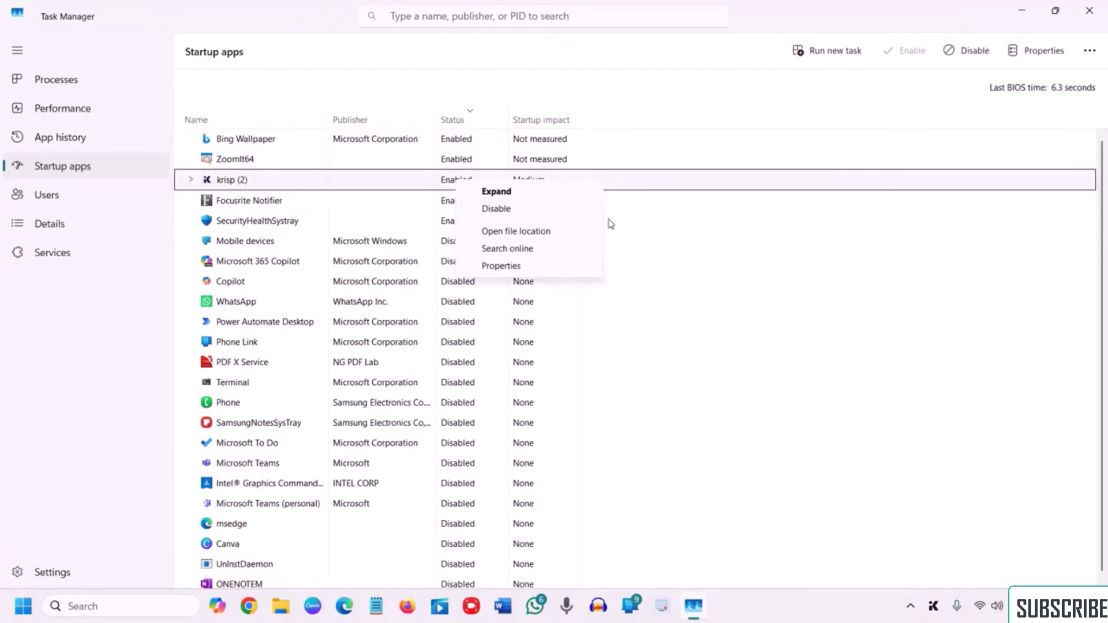
pyautogui.click(766, 249)
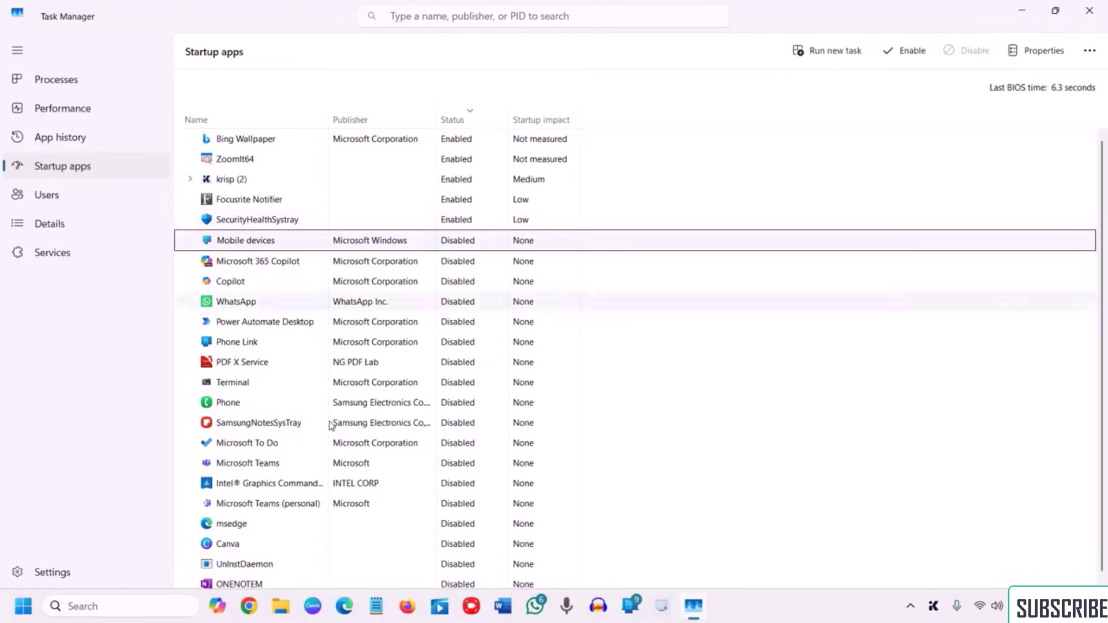
pyautogui.scroll(-1, 258, 406)
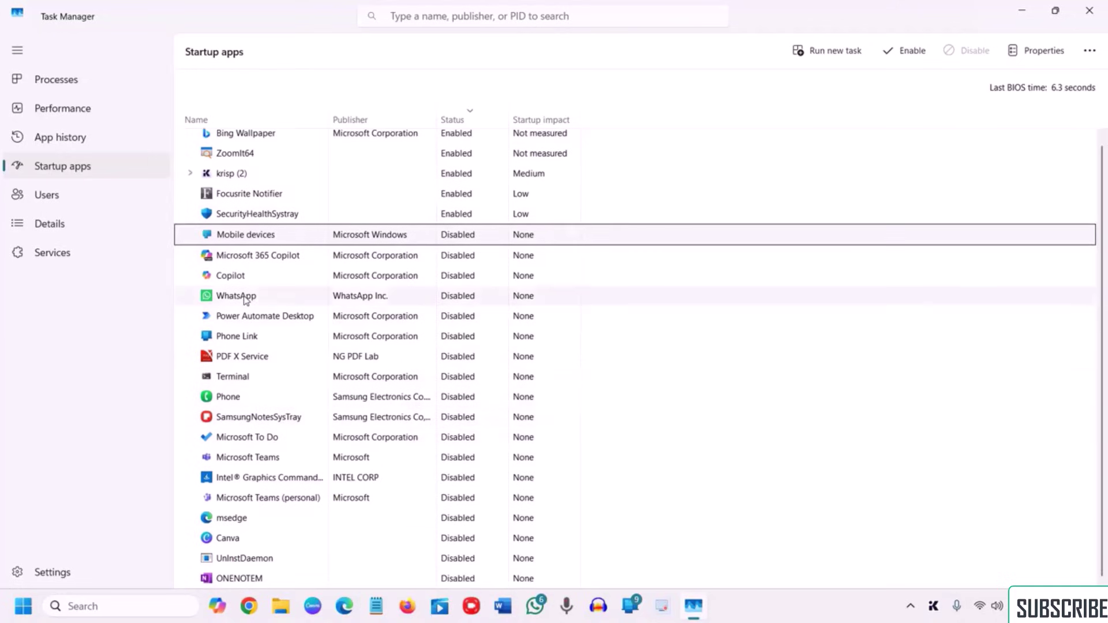
pyautogui.click(296, 295)
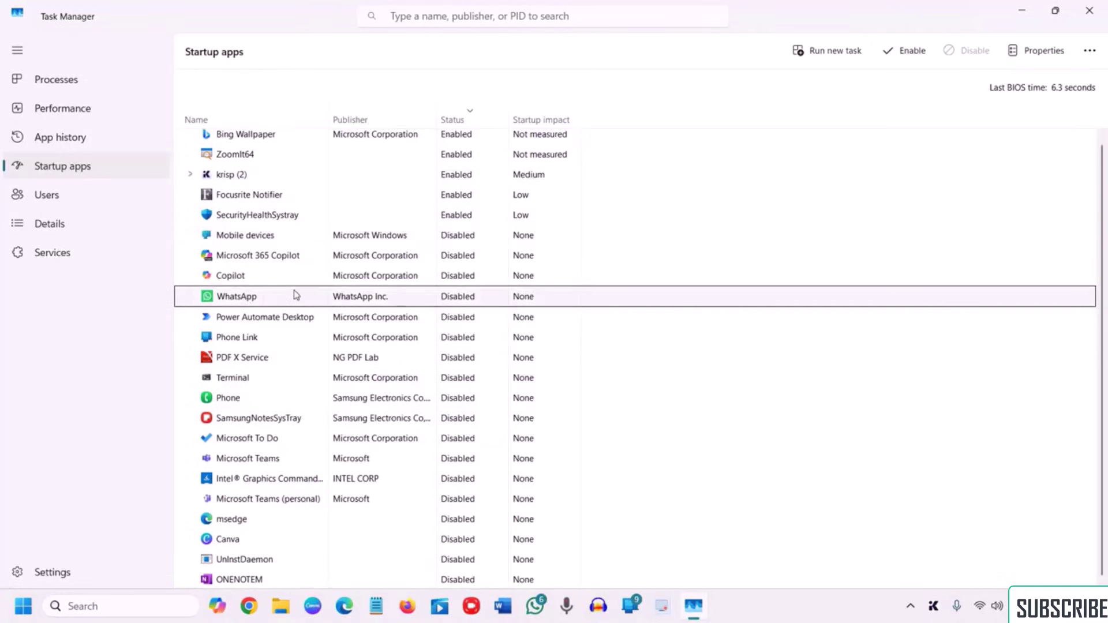
# Close Task Manager and reopen Windows Settings from the Win+X menu.
pyautogui.click(1086, 15)
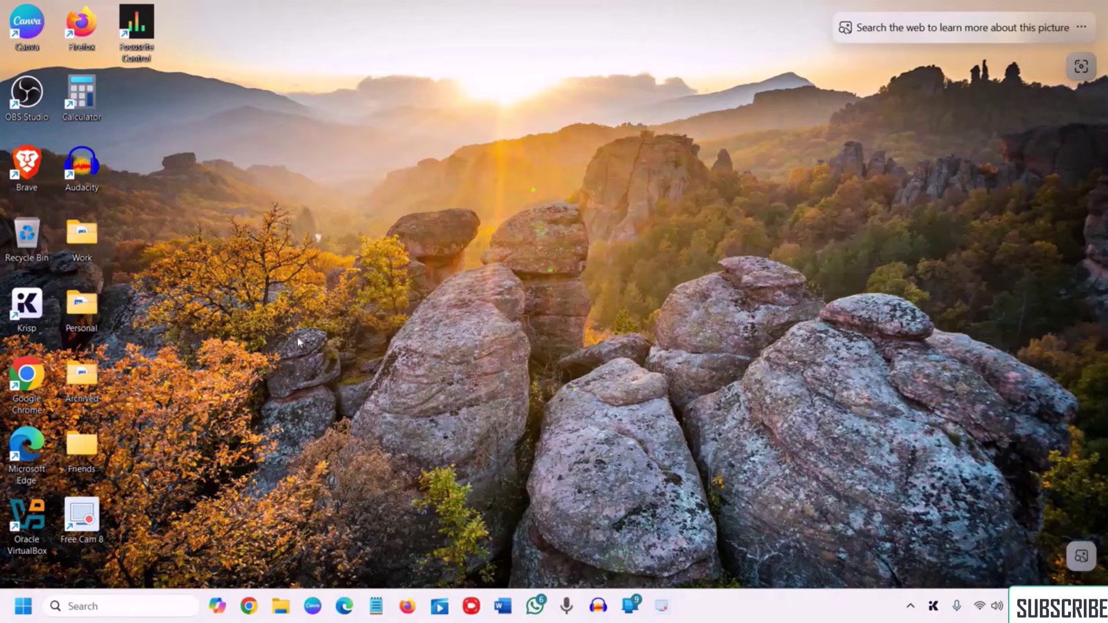
pyautogui.rightClick(23, 610)
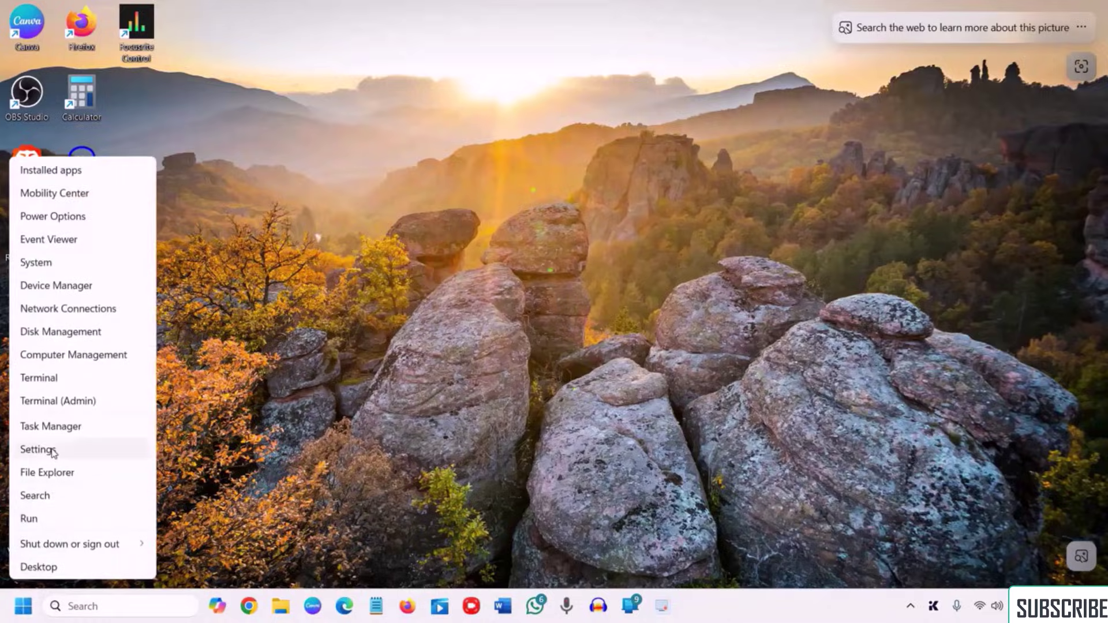
pyautogui.click(53, 453)
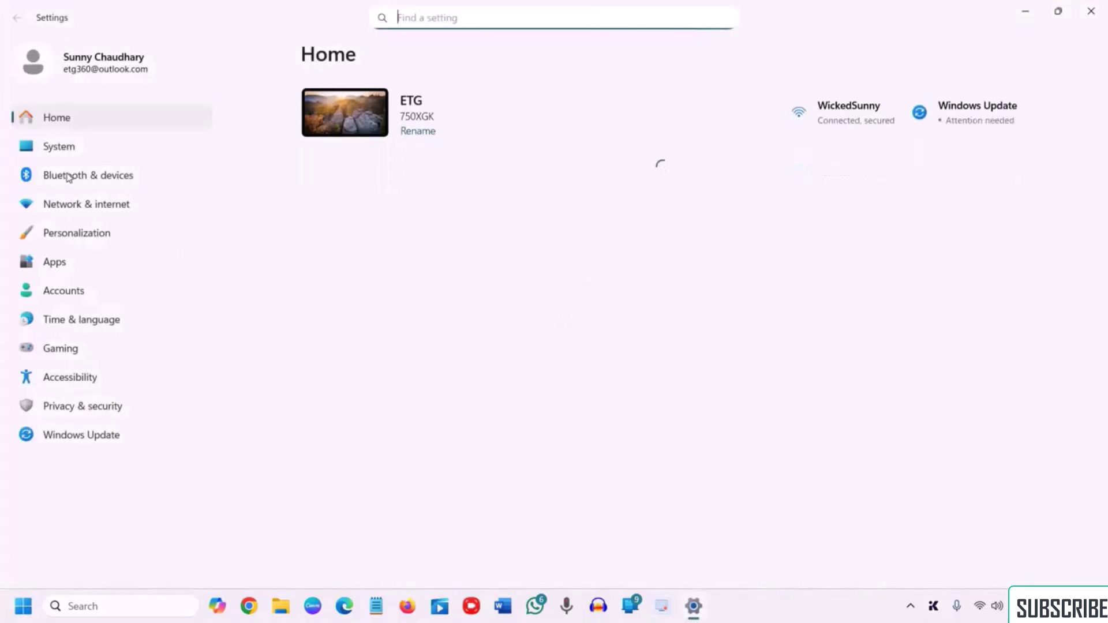
# Under System > Power & battery, set Power Mode to Best Performance for Plugged in and On battery.
pyautogui.click(62, 151)
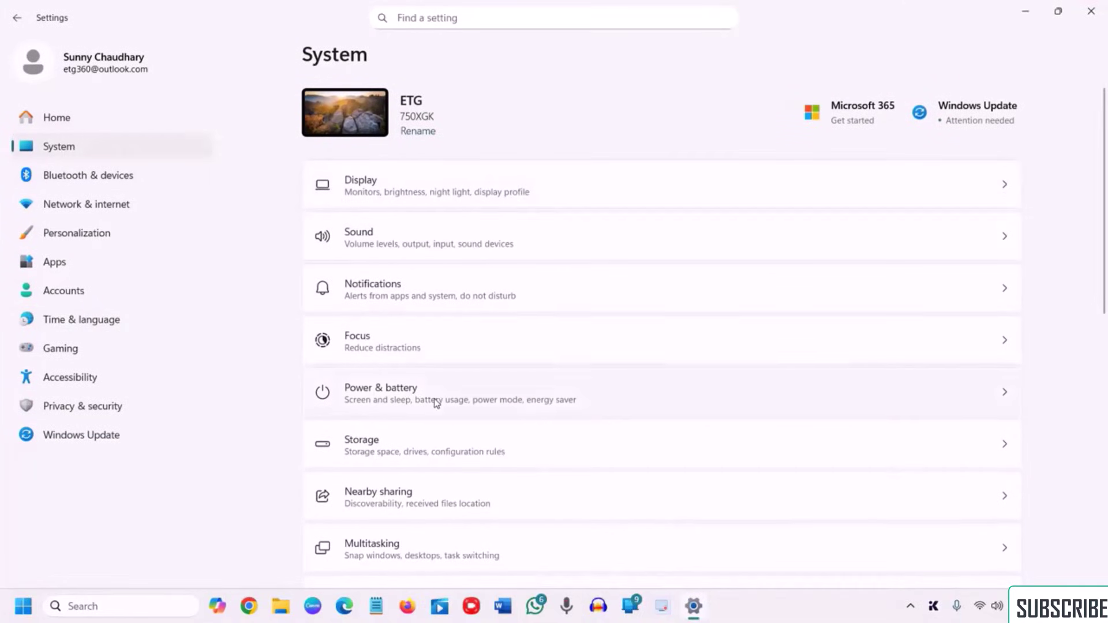
pyautogui.click(436, 402)
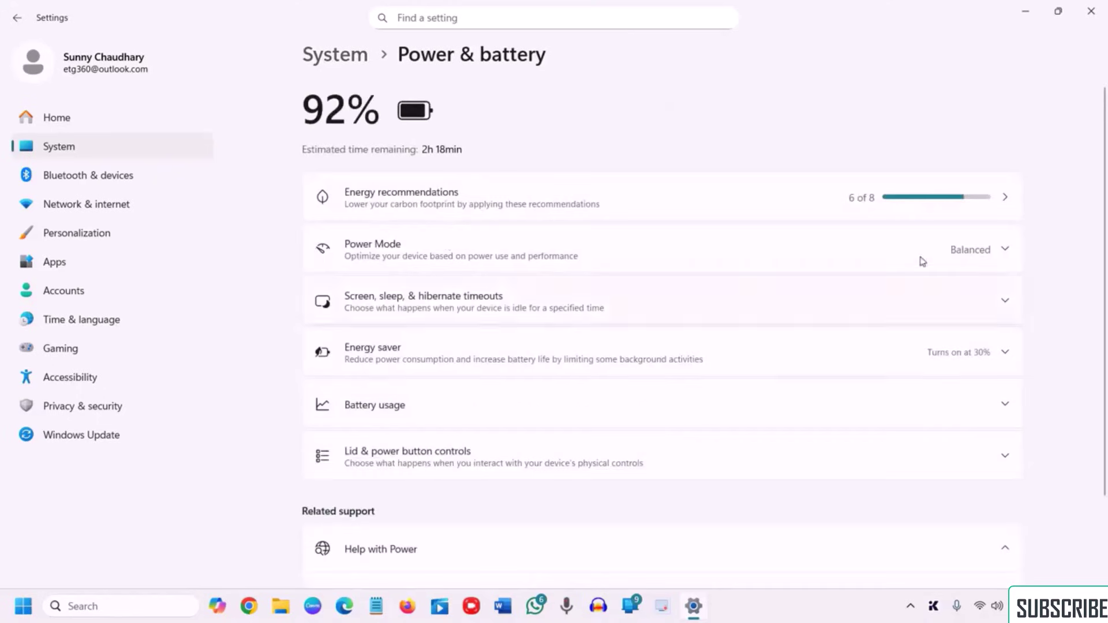
pyautogui.click(975, 257)
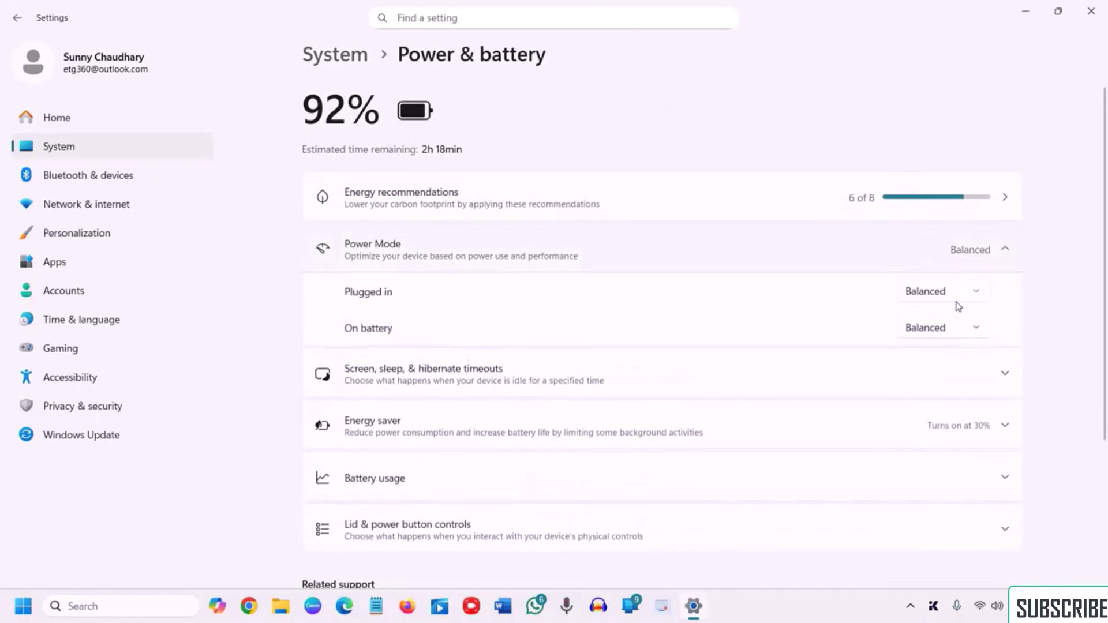
pyautogui.click(953, 319)
pyautogui.click(953, 319)
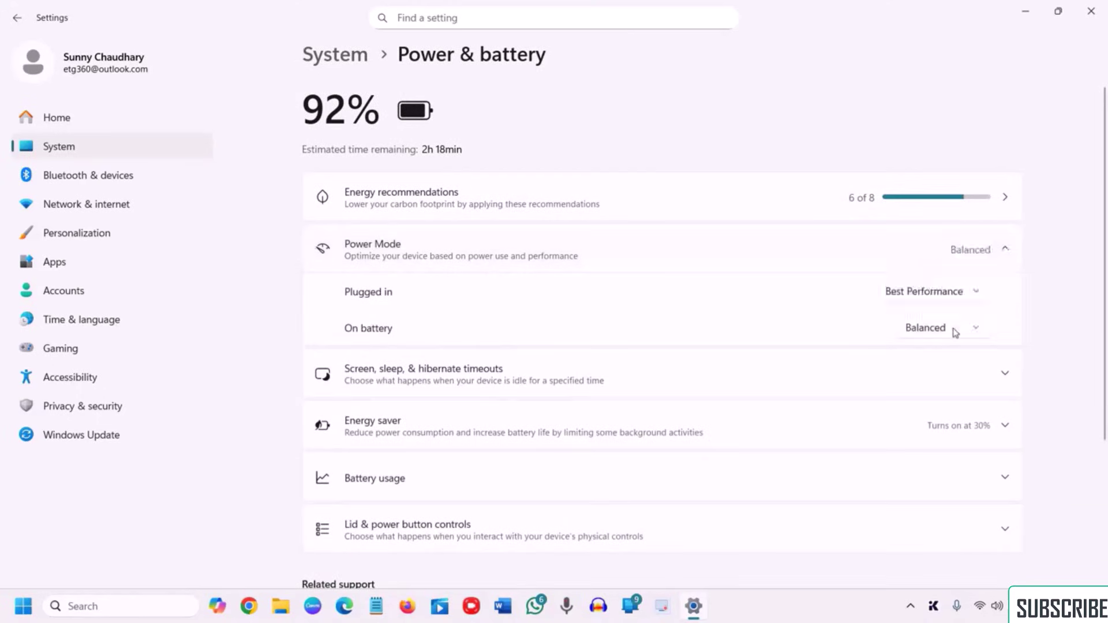
pyautogui.click(955, 333)
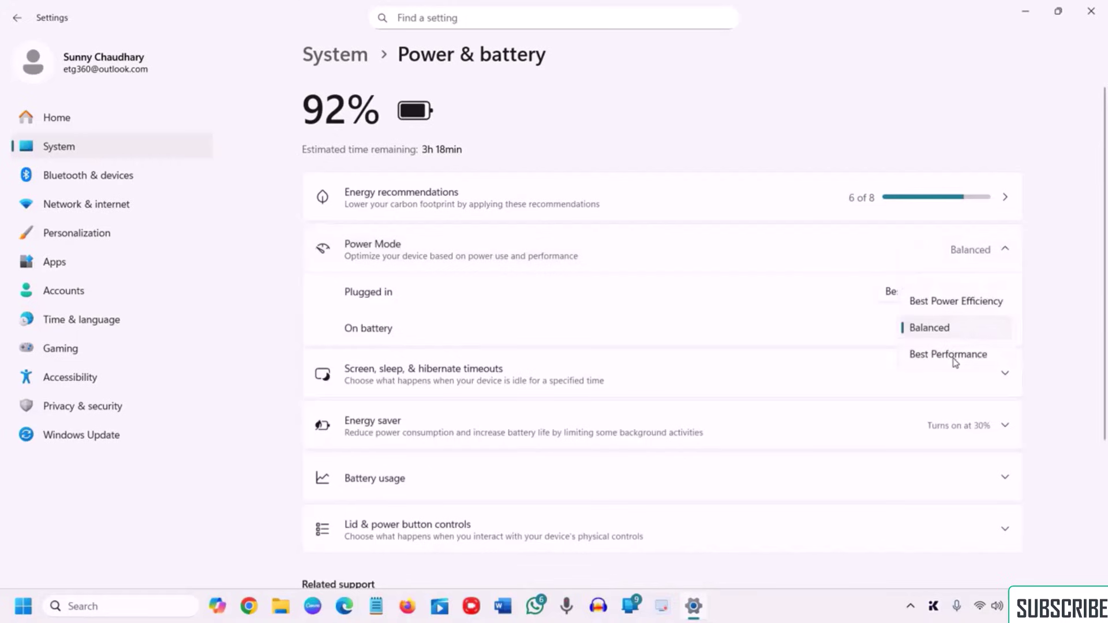
pyautogui.click(941, 333)
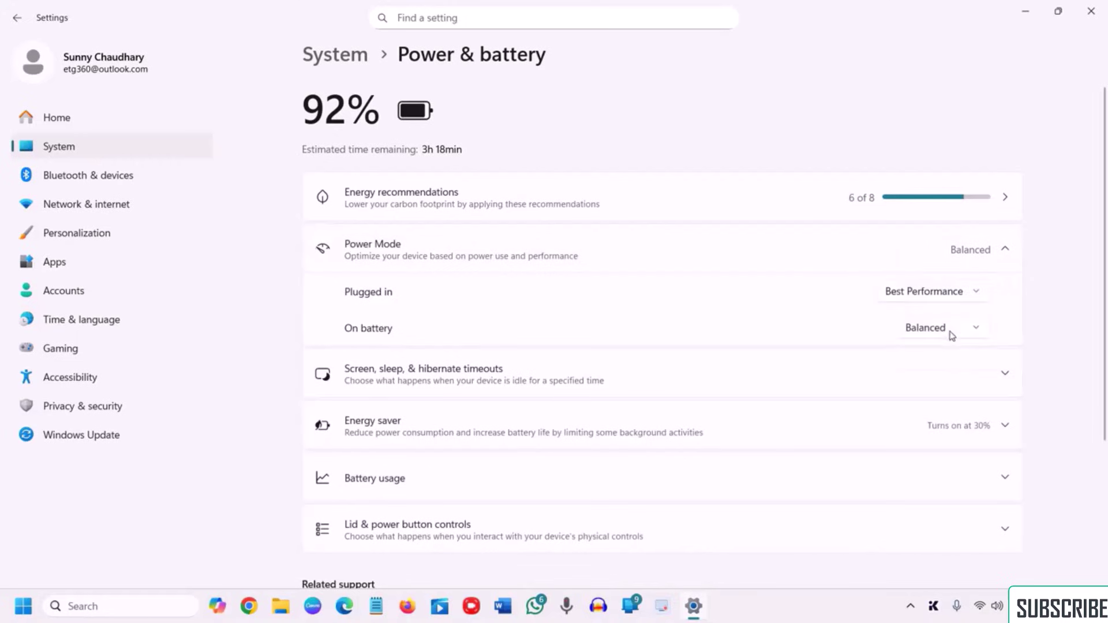
pyautogui.click(949, 333)
pyautogui.click(946, 353)
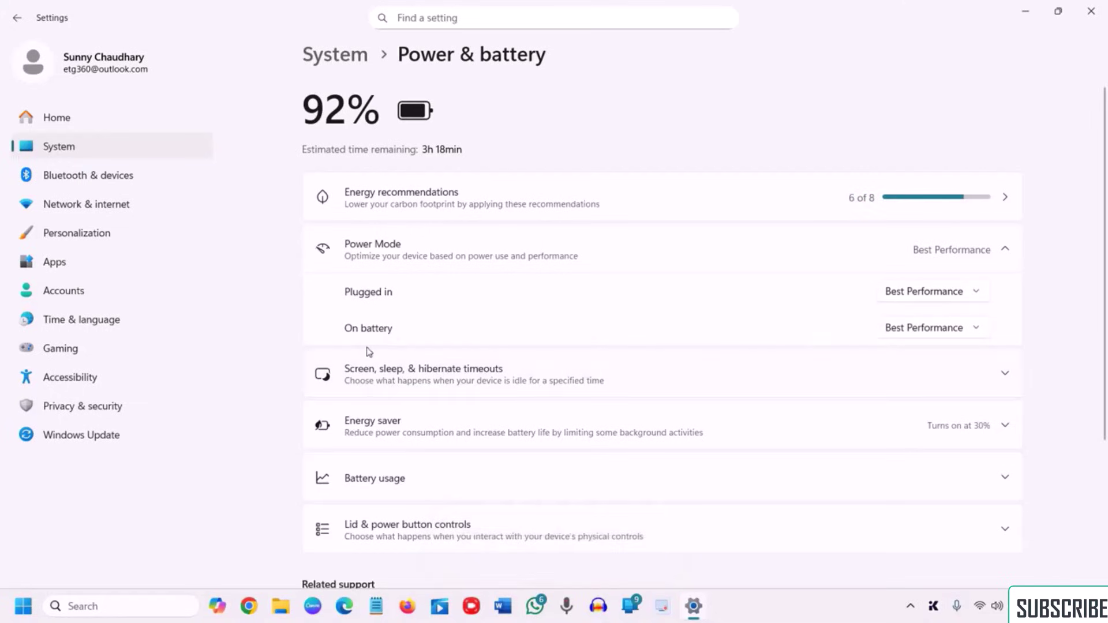
# Open Privacy & security > Recommendations & offers and confirm personalized offers and advertising ID are Off.
pyautogui.click(120, 408)
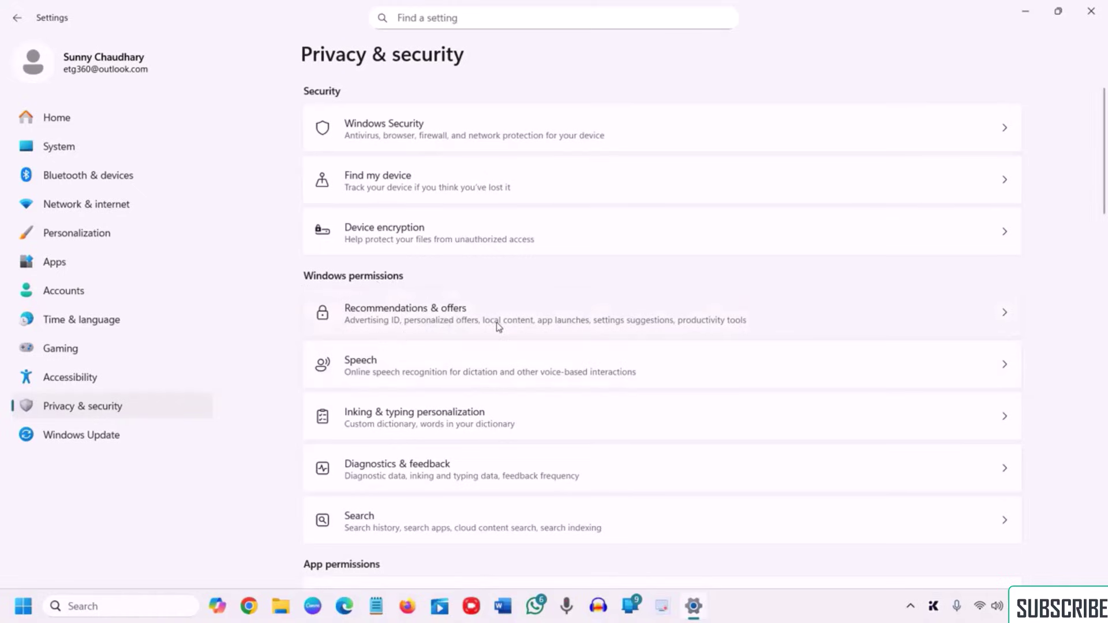
pyautogui.click(562, 331)
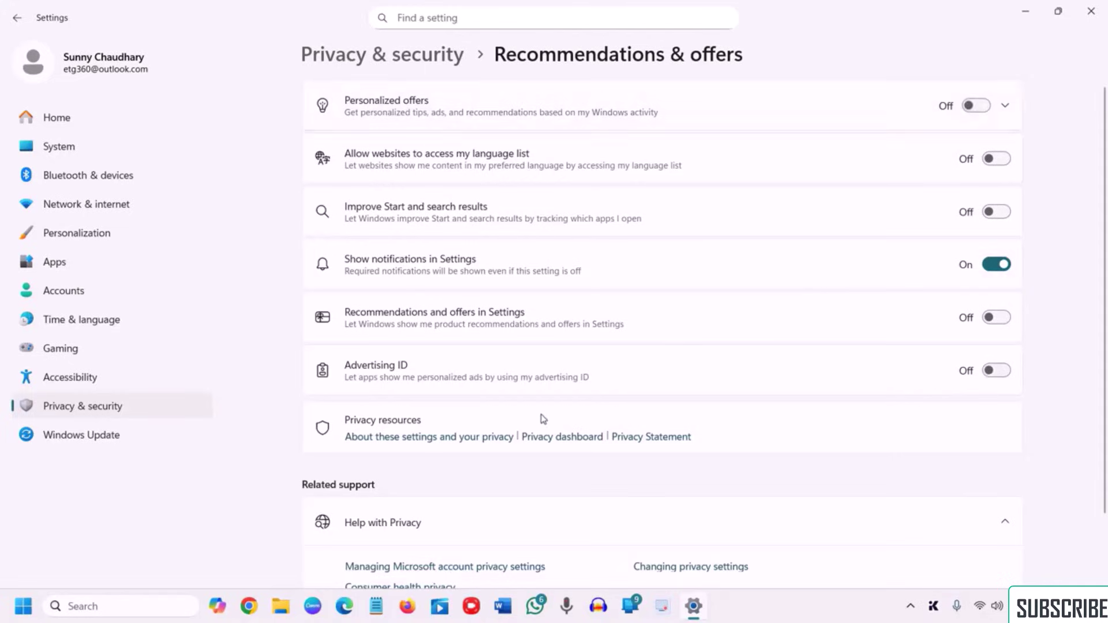
pyautogui.scroll(-3, 542, 419)
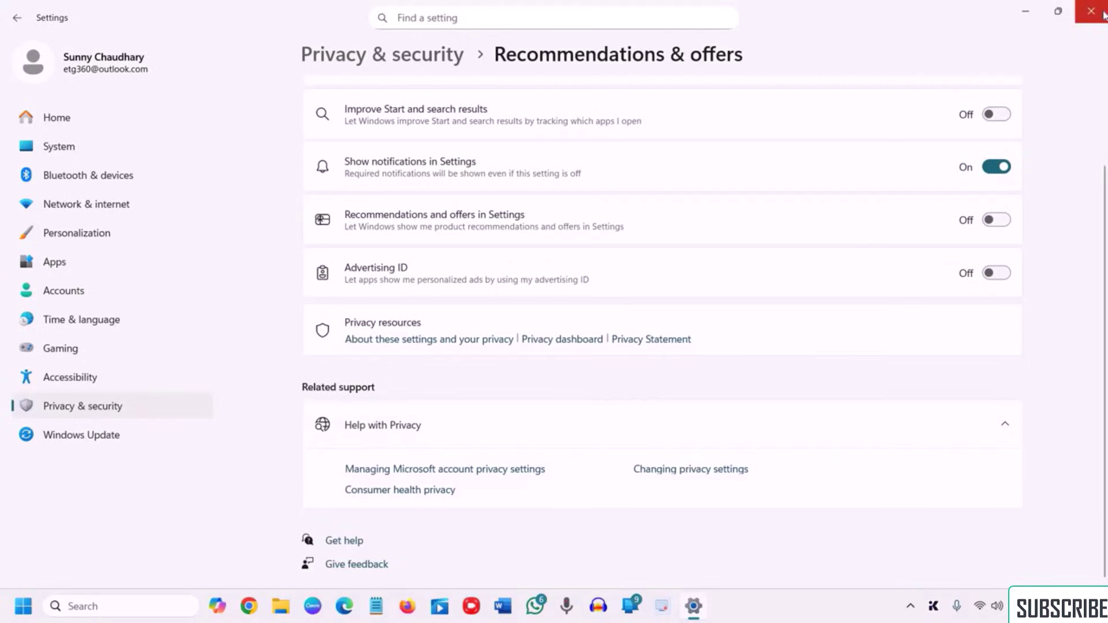
# Go from Home through System to the Storage page for Local Disk (C:).
pyautogui.click(77, 122)
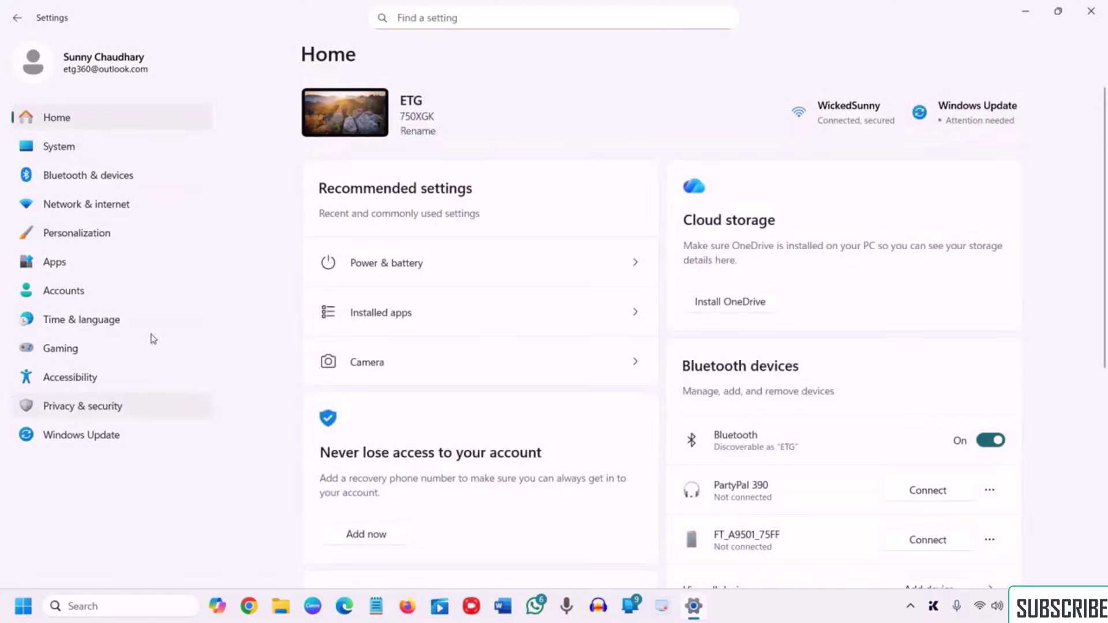
pyautogui.click(69, 154)
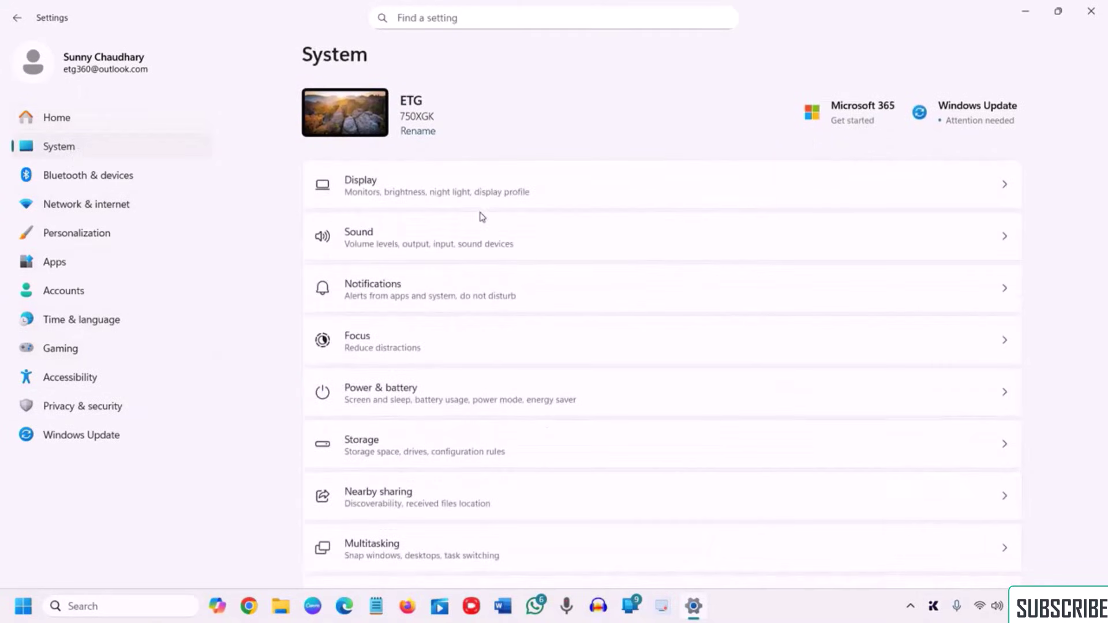
pyautogui.scroll(-2, 459, 376)
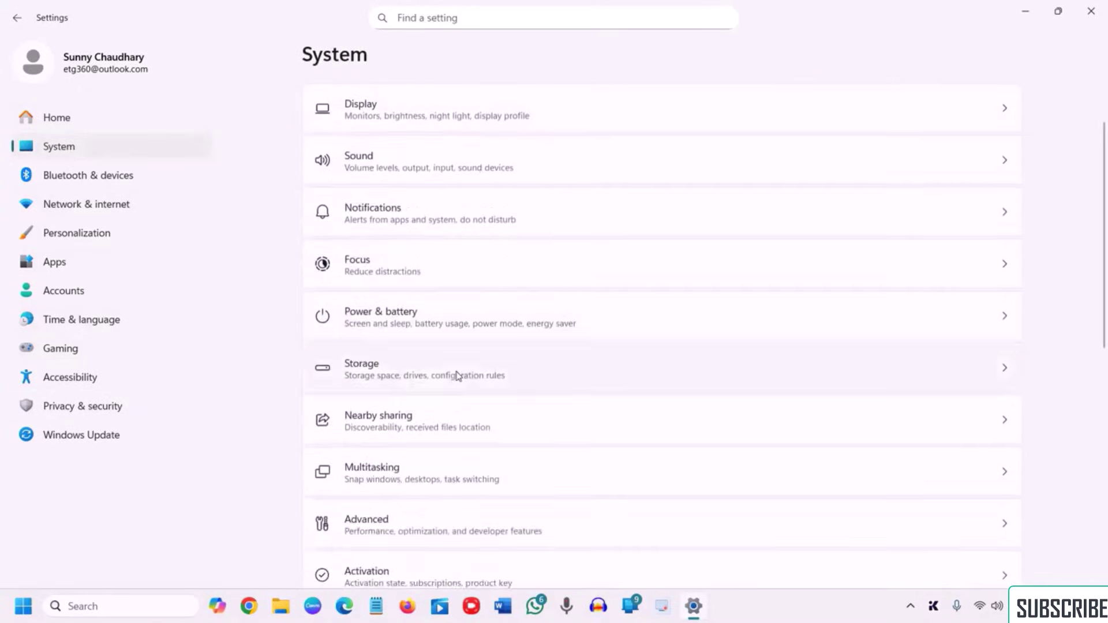
pyautogui.click(458, 375)
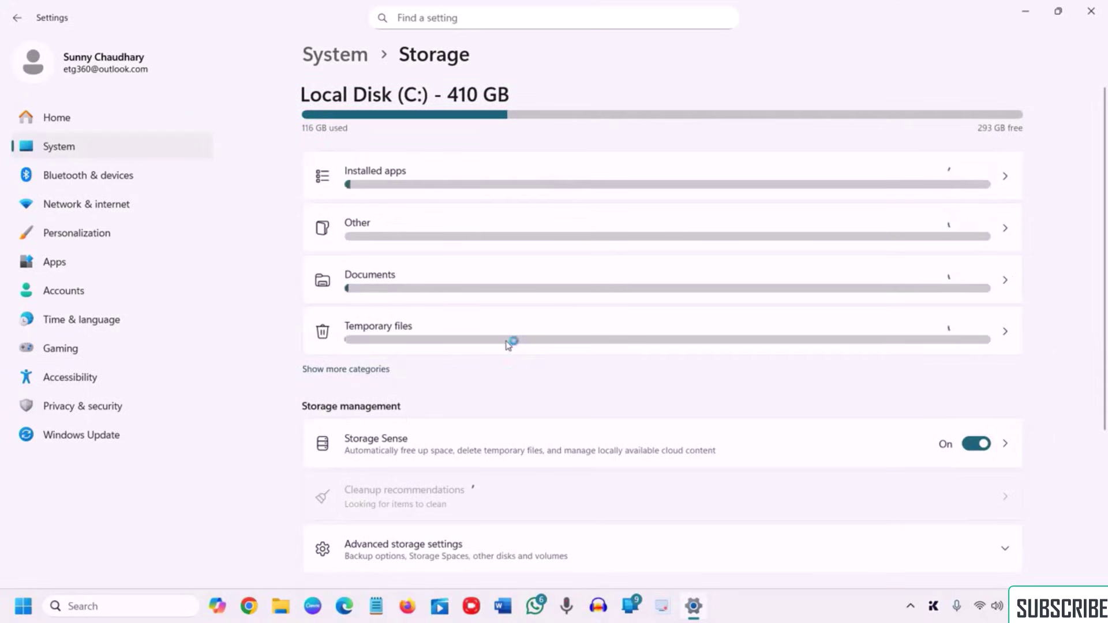
pyautogui.scroll(-1, 507, 445)
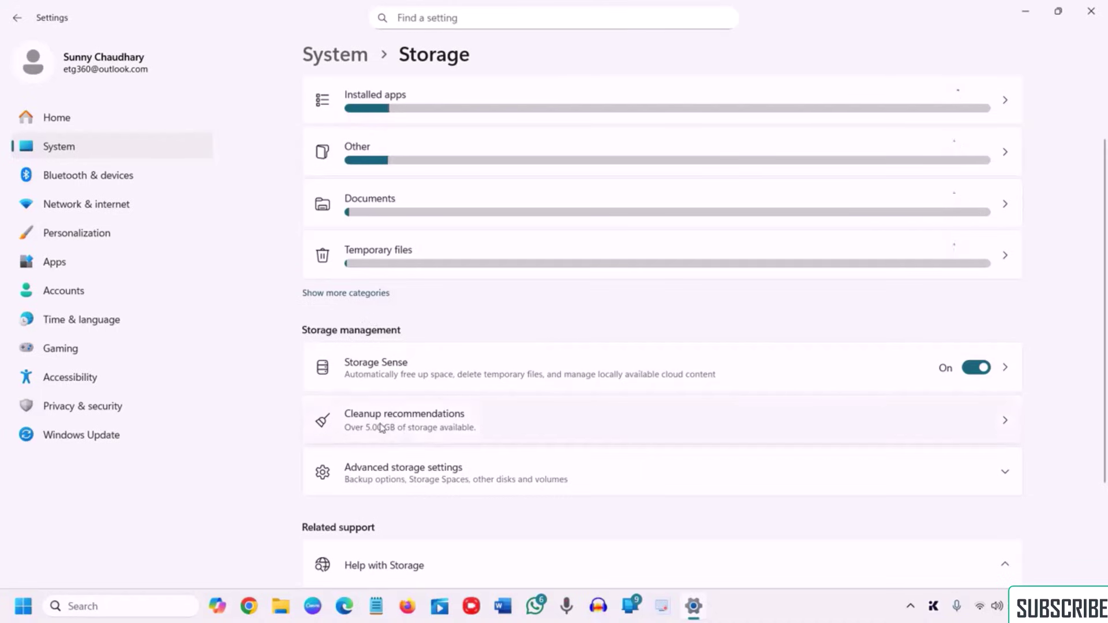
# Open Cleanup recommendations and expand Large or unused files and Files synced to the cloud.
pyautogui.click(507, 428)
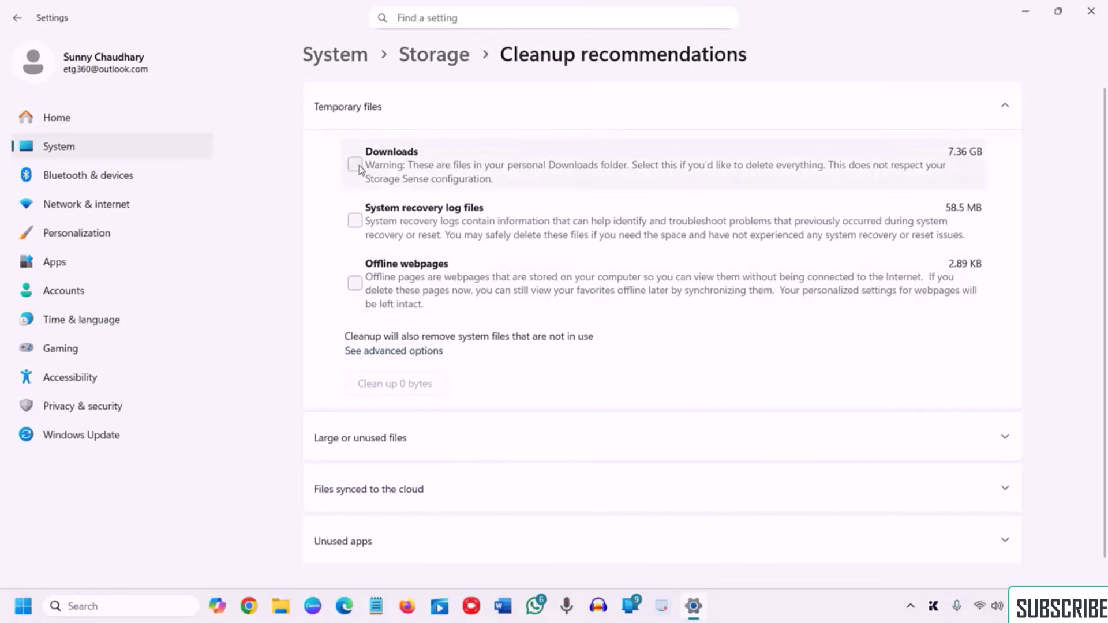
pyautogui.scroll(-1, 482, 306)
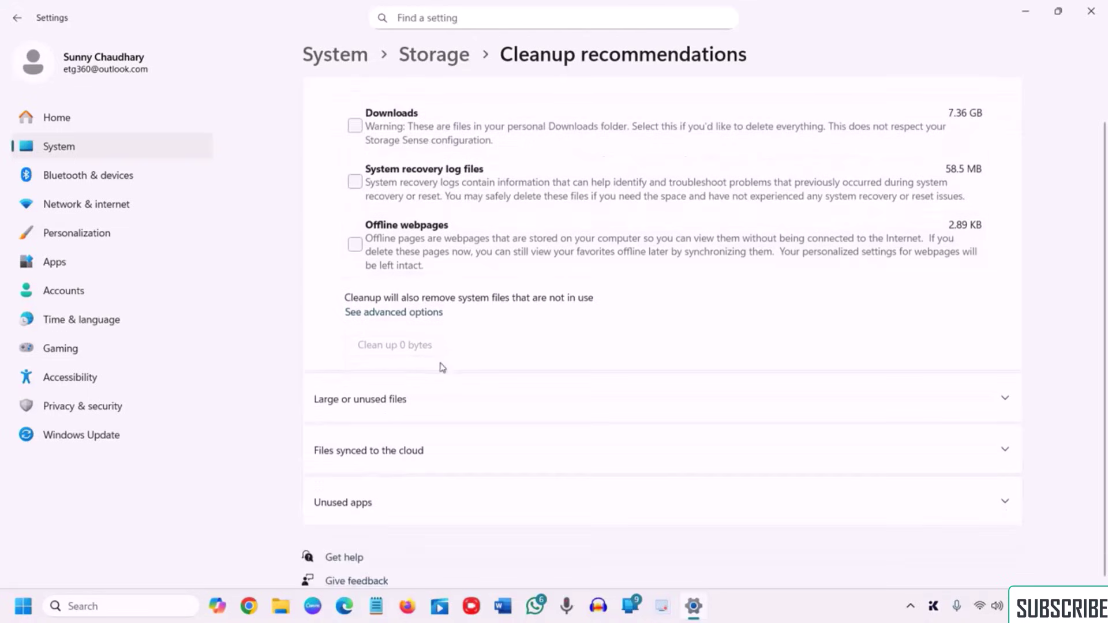
pyautogui.click(491, 411)
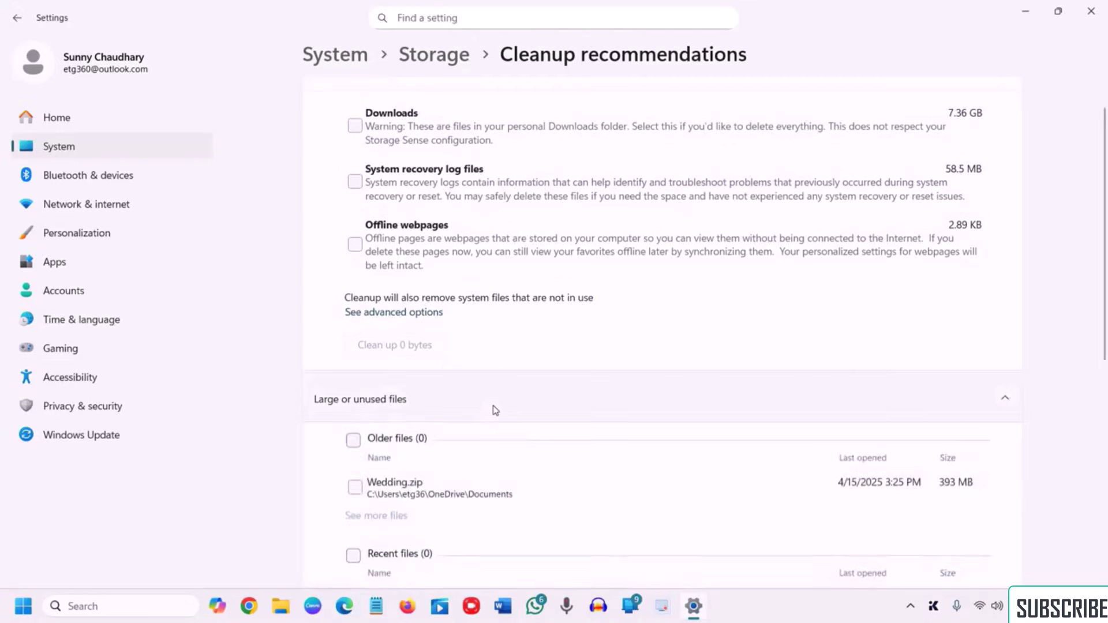
pyautogui.scroll(-8, 495, 410)
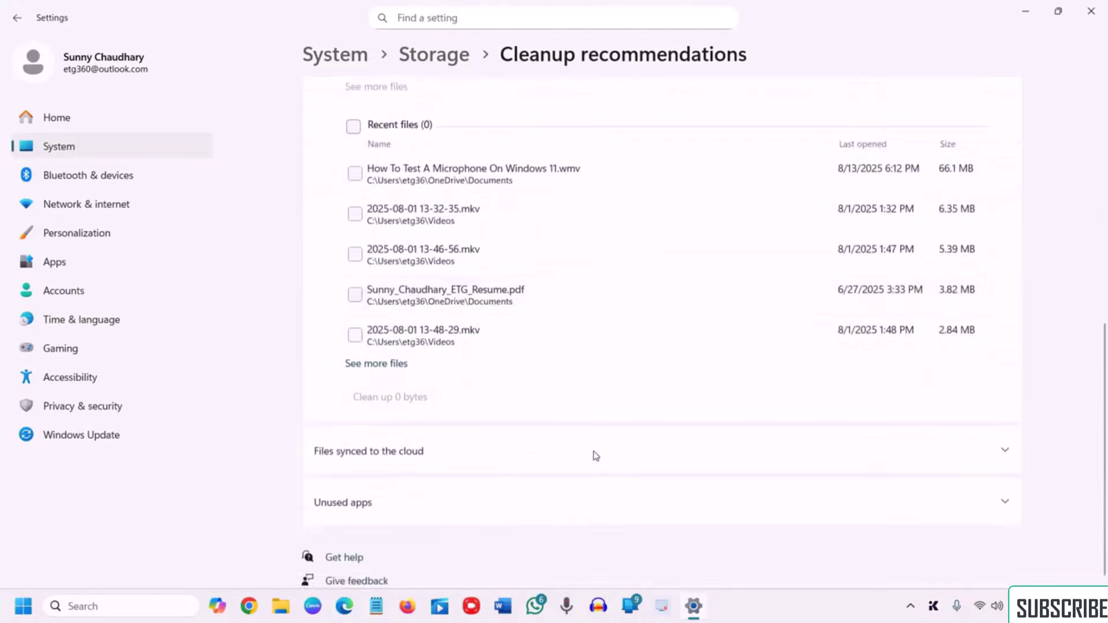
pyautogui.doubleClick(688, 470)
pyautogui.scroll(8, 423, 334)
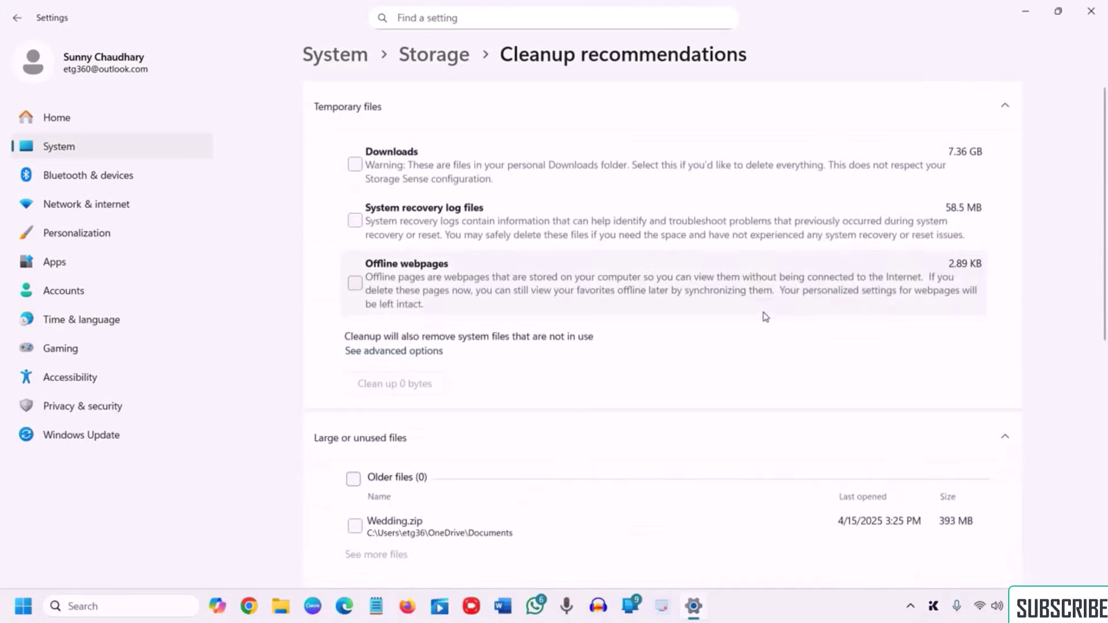
pyautogui.scroll(-8, 775, 373)
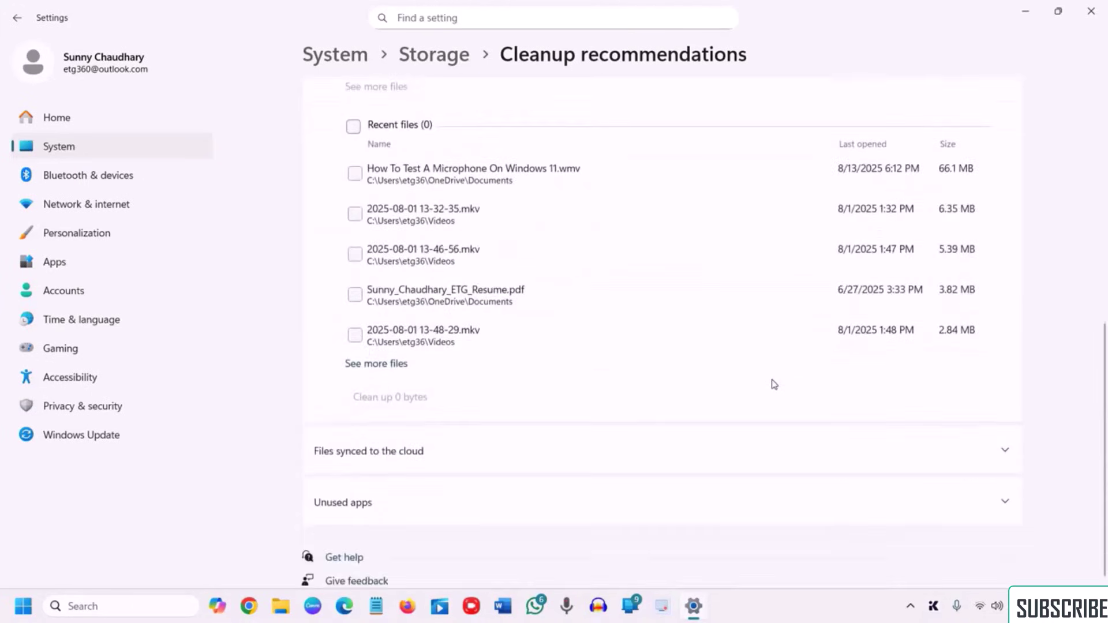
pyautogui.scroll(5, 772, 347)
pyautogui.scroll(3, 770, 303)
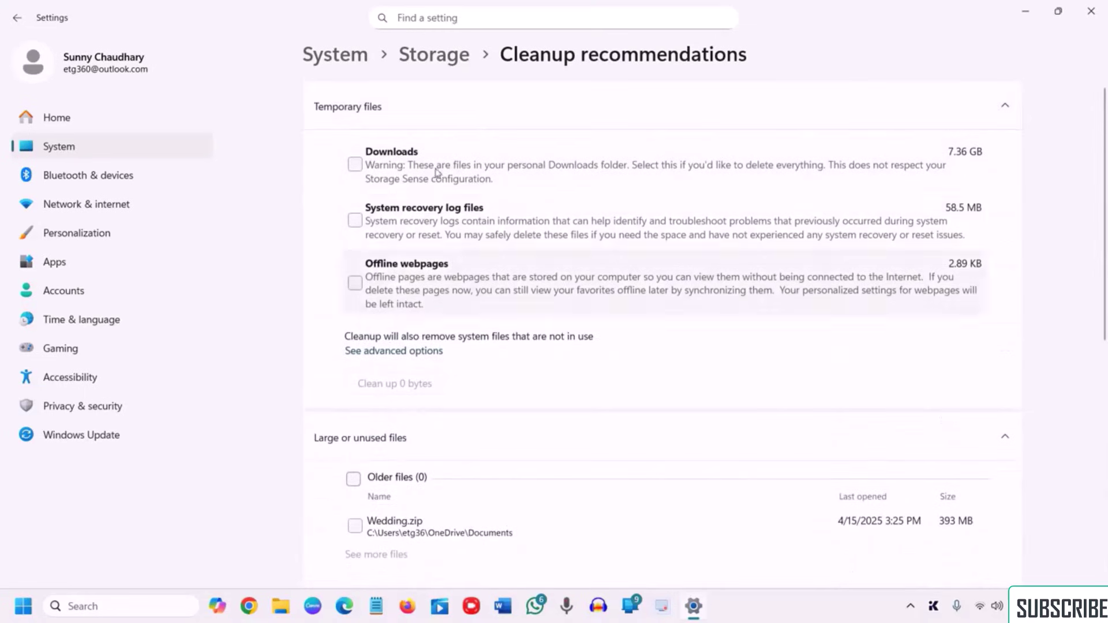
# Tick Downloads, System recovery log files and Wedding.zip for cleanup, totalling 7.42 GB and 393 MB.
pyautogui.click(356, 165)
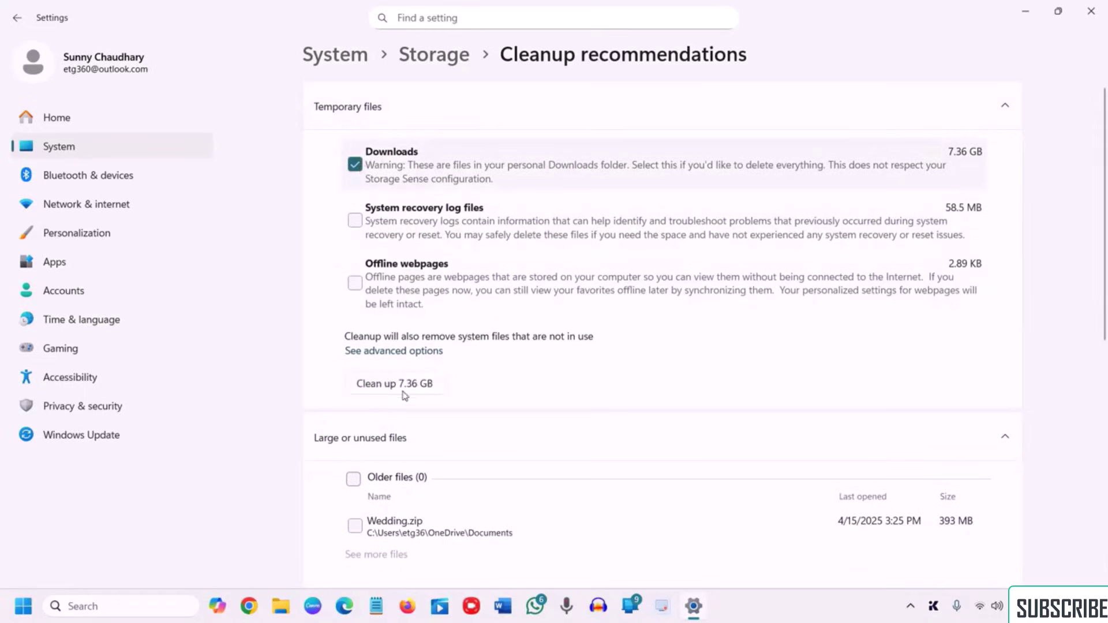
pyautogui.click(356, 225)
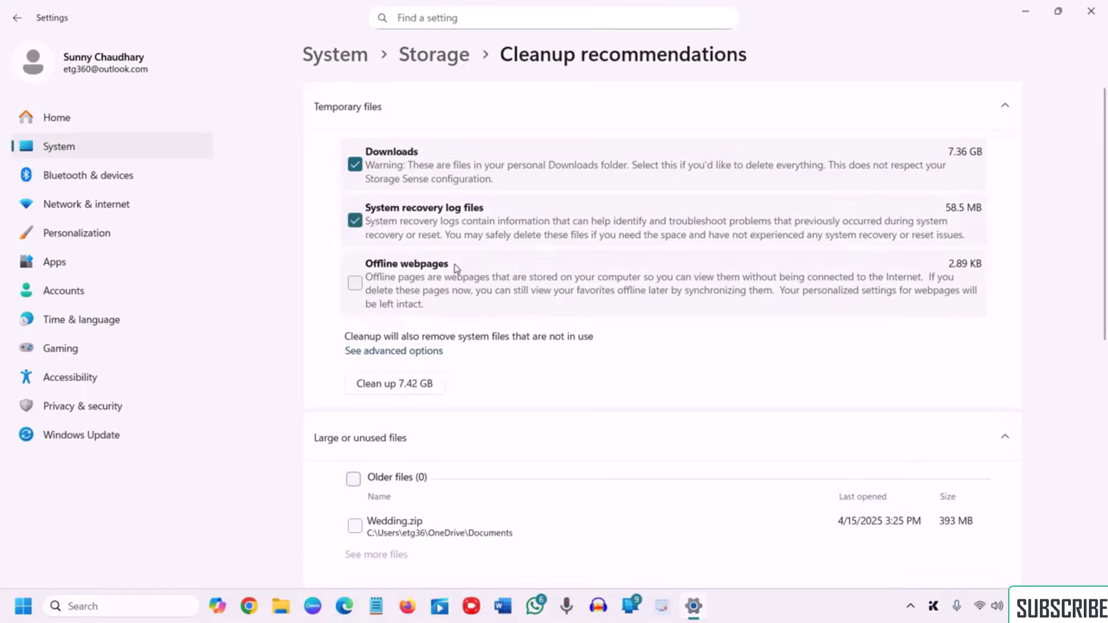
pyautogui.scroll(-8, 456, 268)
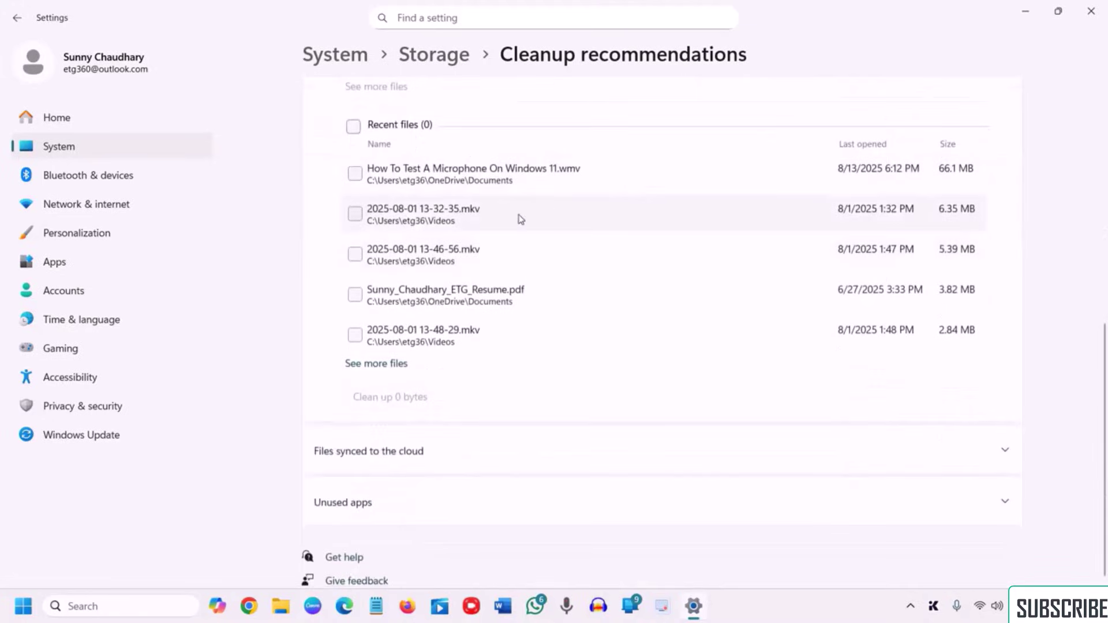
pyautogui.scroll(3, 518, 219)
pyautogui.scroll(1, 519, 258)
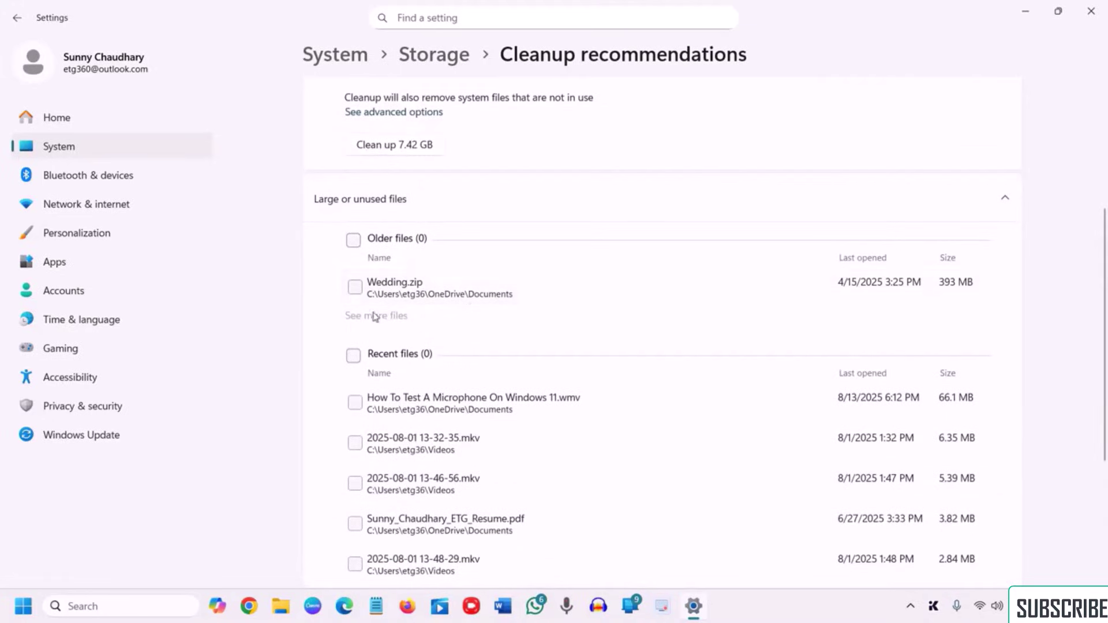
pyautogui.click(355, 286)
pyautogui.scroll(-4, 407, 398)
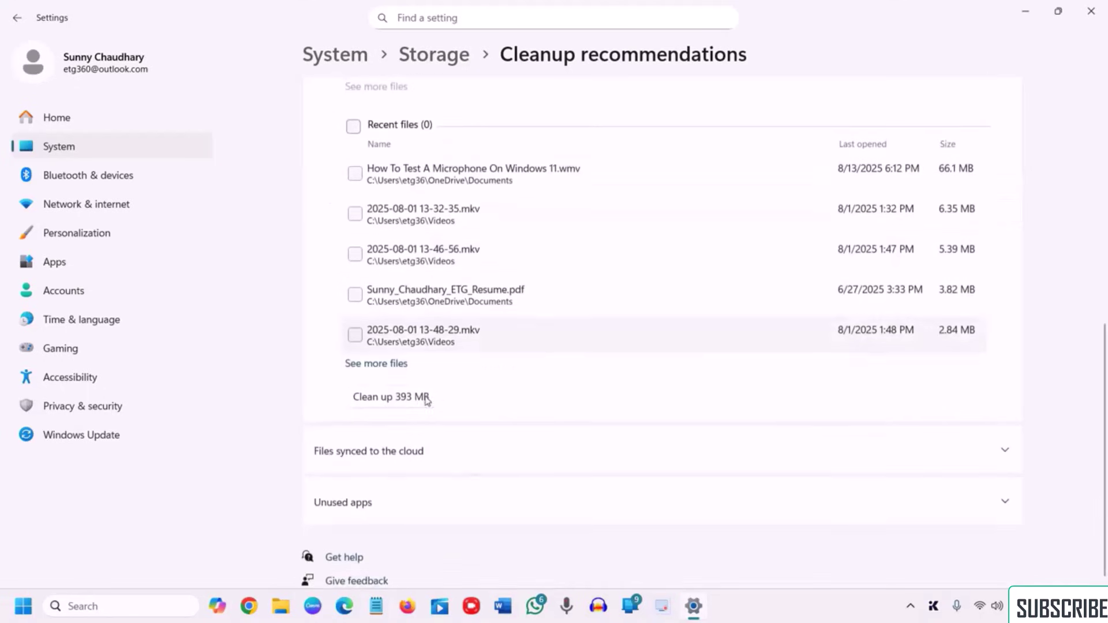
# Close the Settings window without running the selected cleanup, returning to the desktop.
pyautogui.click(1089, 11)
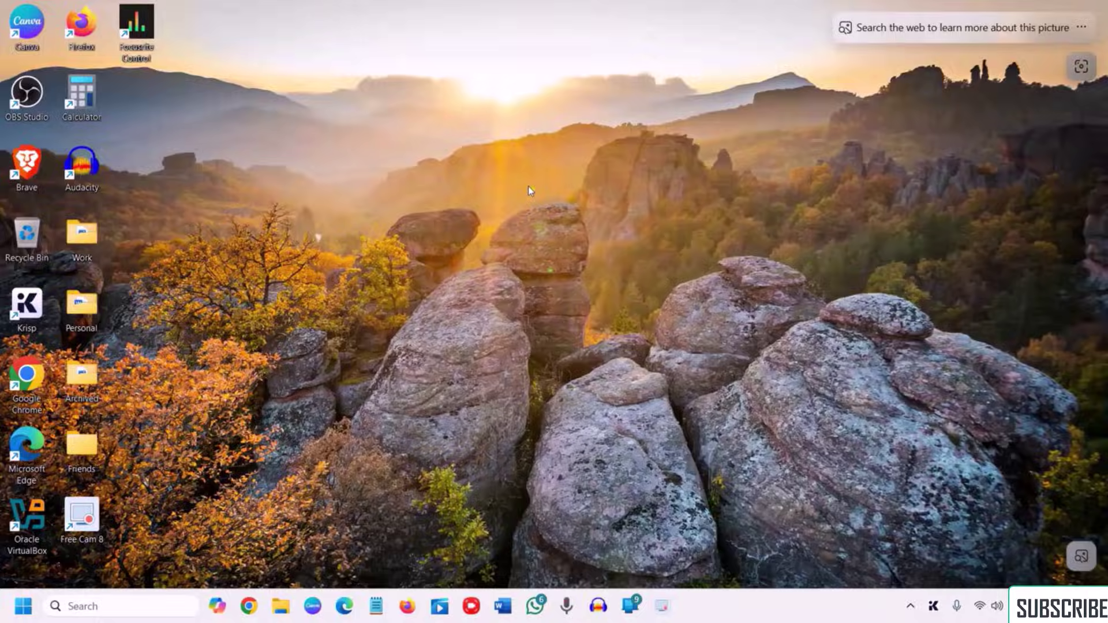